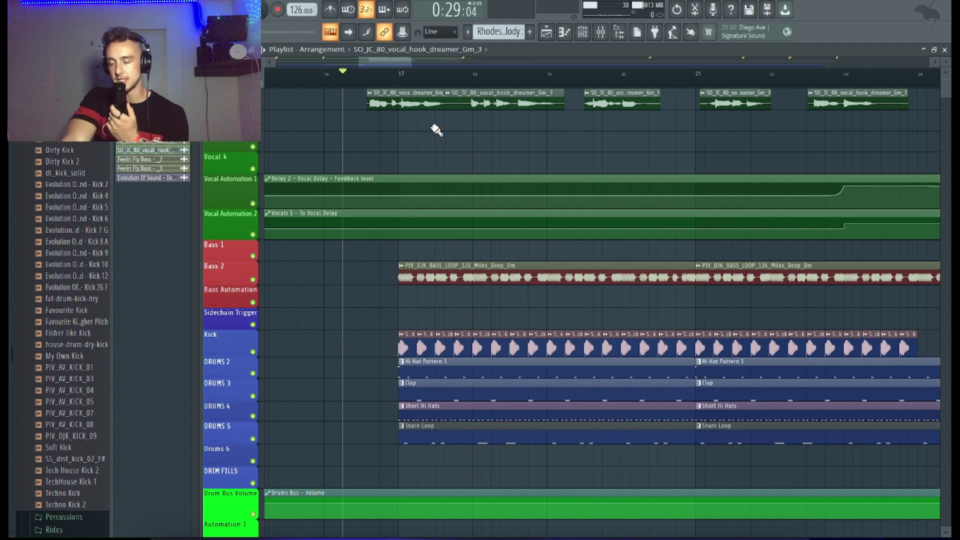
Mute the DRUMS 2, DRUMS 3, DRUMS 4 and DRUMS 5 tracks, then play the kick and bass loop
ctrl+scroll(435, 129, down, 3)
scroll(393, 257, down, 2)
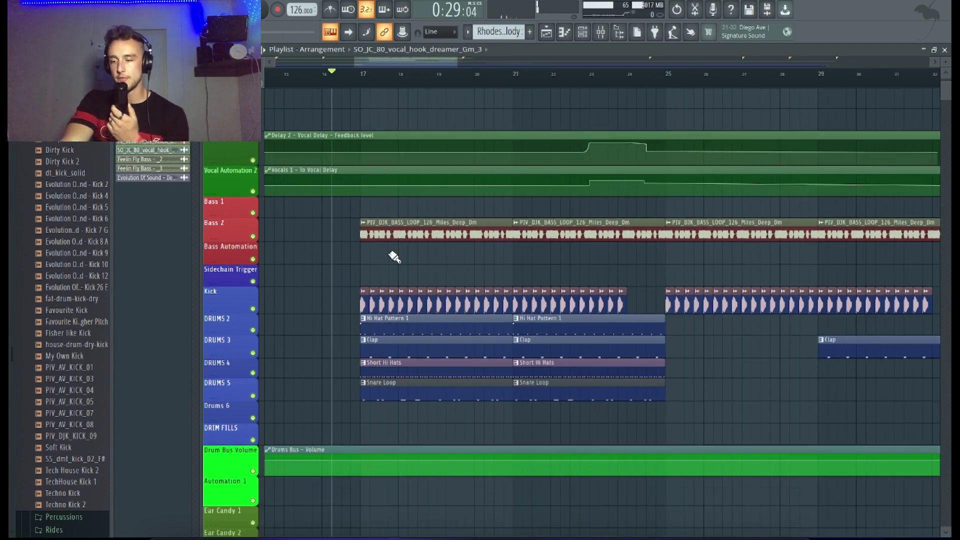
scroll(393, 257, down, 2)
click(253, 280)
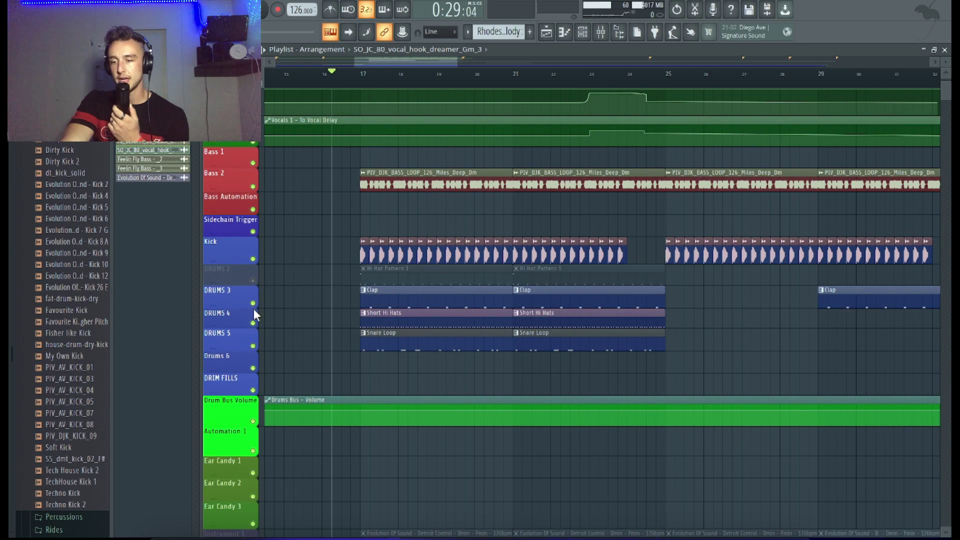
click(253, 303)
click(253, 323)
click(253, 346)
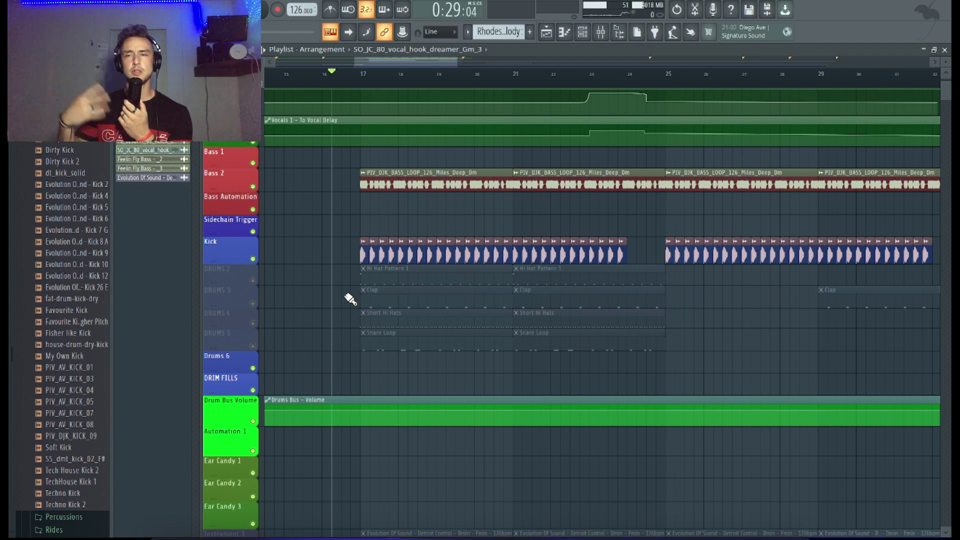
key(space)
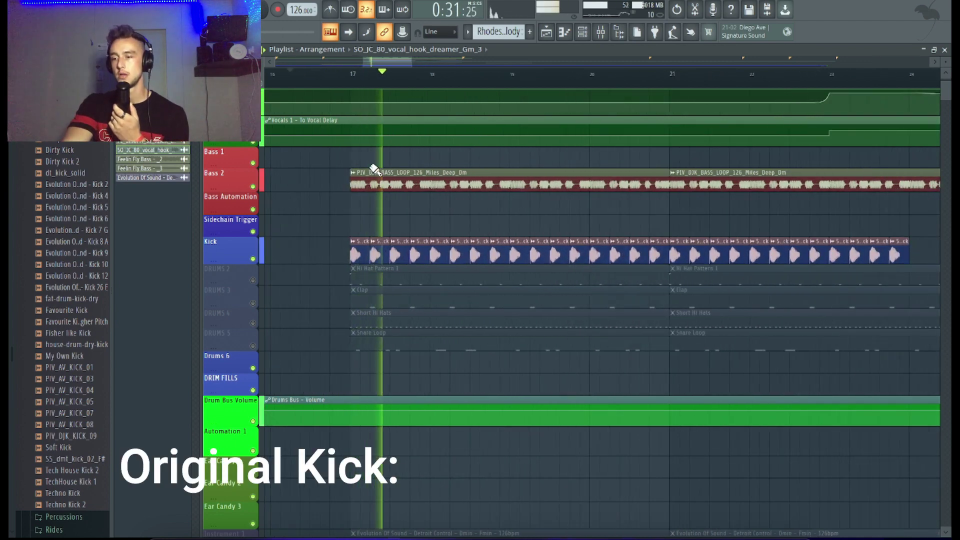
scroll(375, 171, up, 6)
scroll(375, 170, left, 1)
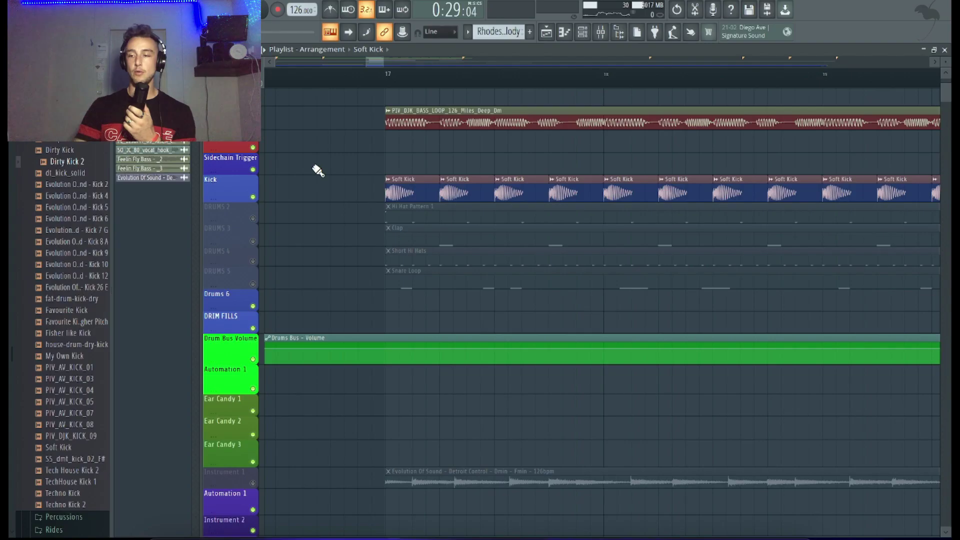
Open the Soft Kick sample in Edison, detect its pitch regions (D#3, D#2), and show the Mixer
right_click(389, 185)
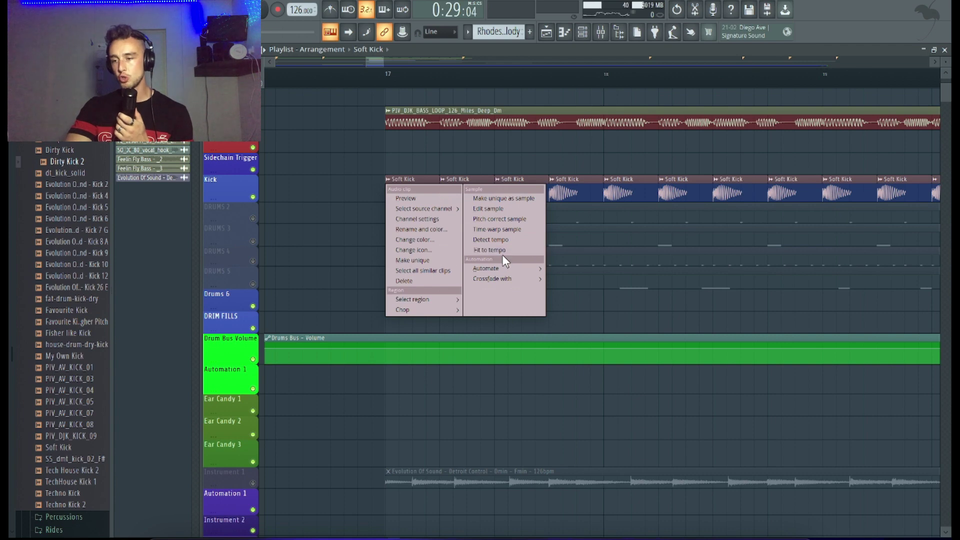
click(490, 204)
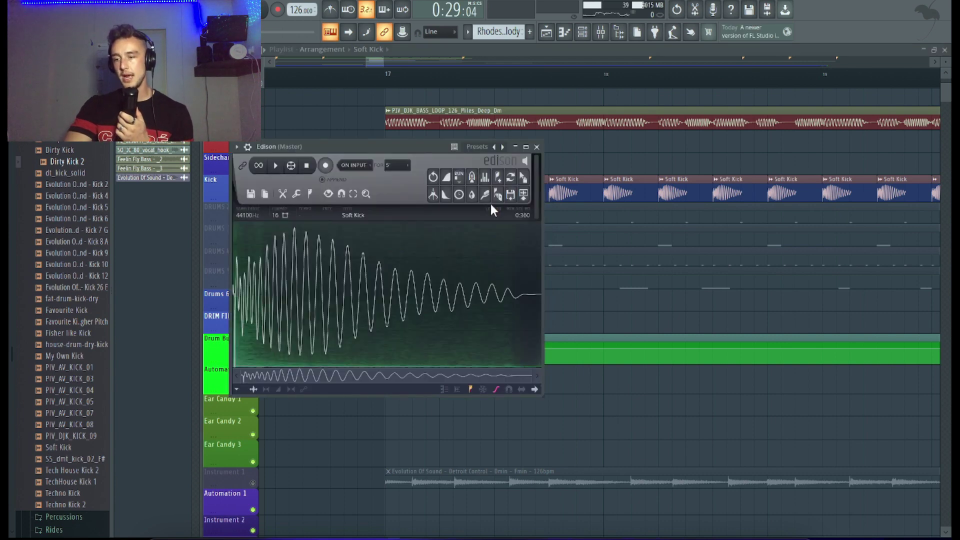
drag(389, 148, 354, 127)
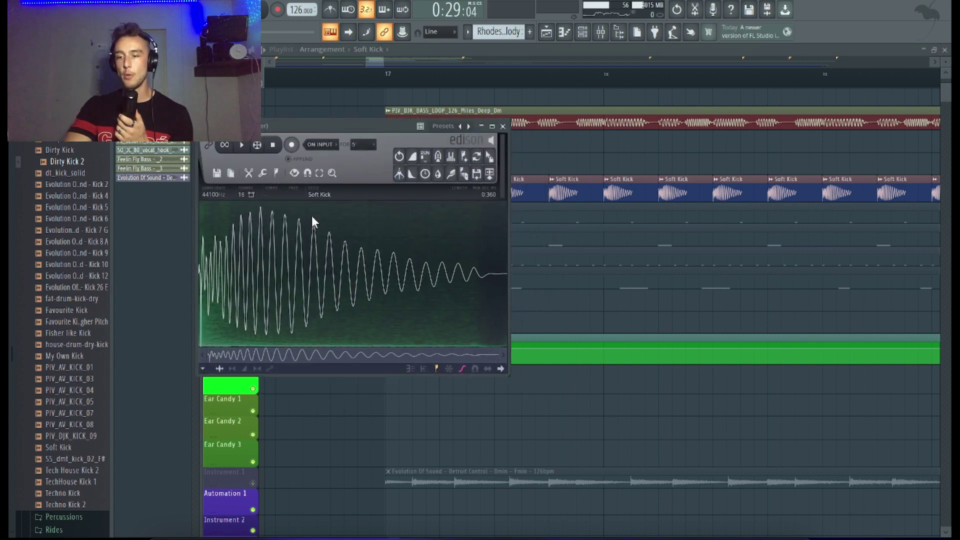
right_click(268, 303)
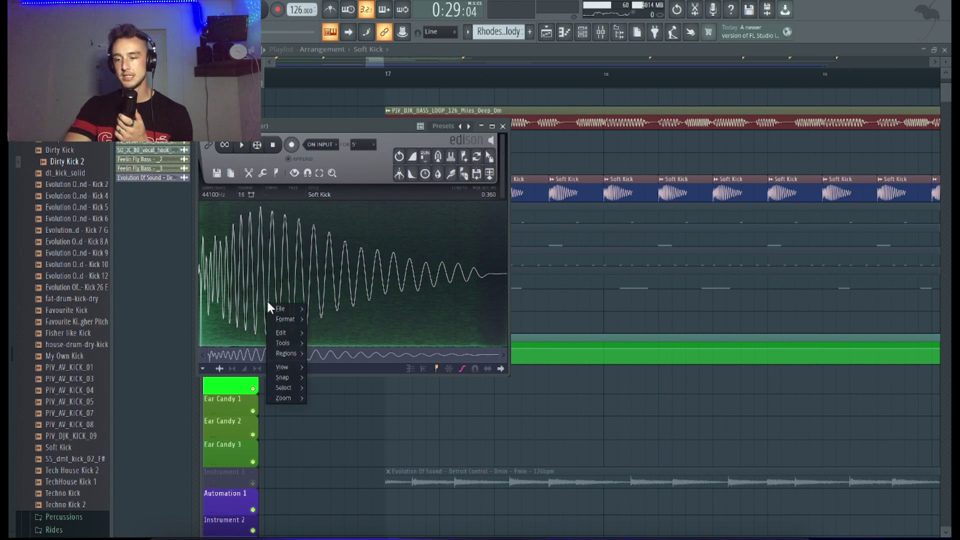
mouse_move(286, 353)
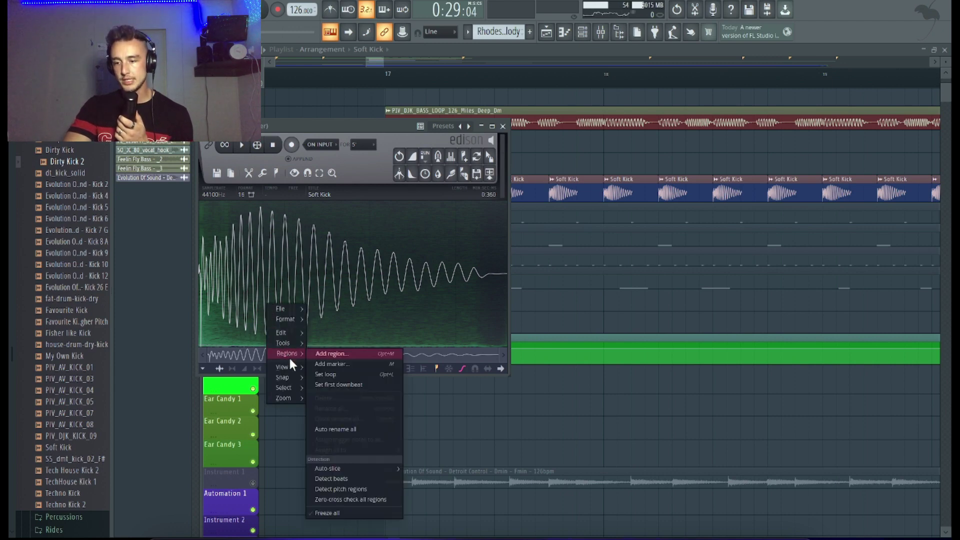
click(346, 490)
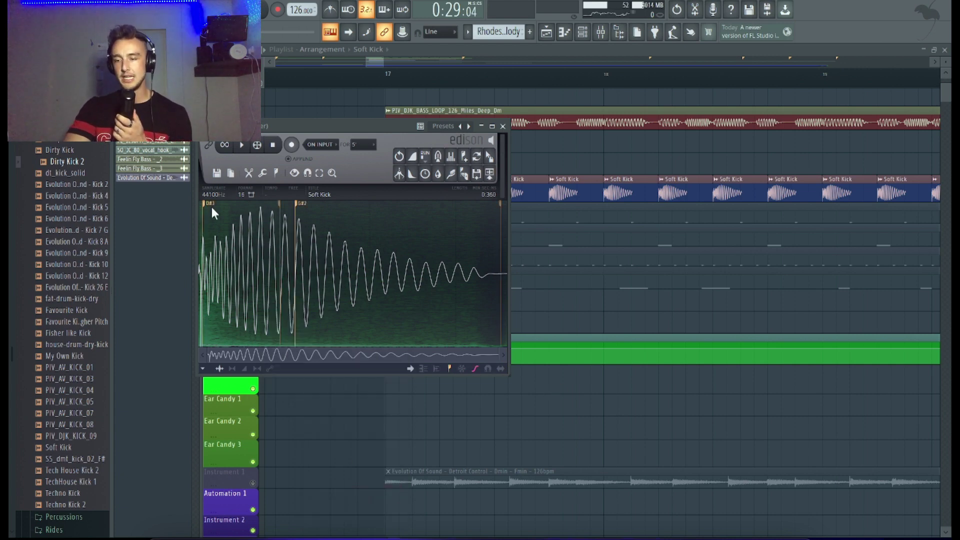
key(F9)
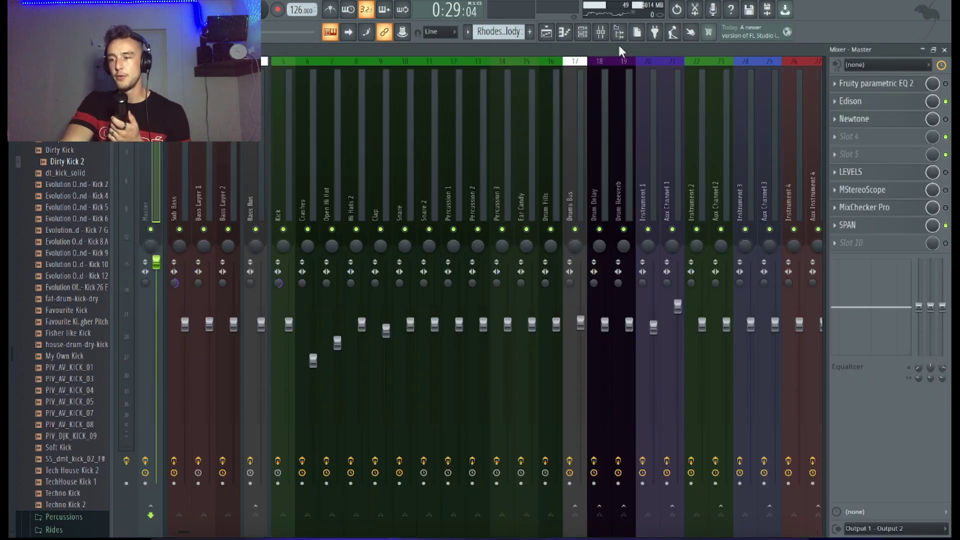
In the Playlist, raise the Soft Kick clip's time-stretch pitch slightly, with Mode set to Auto
click(546, 36)
scroll(444, 176, up, 2)
scroll(449, 176, up, 2)
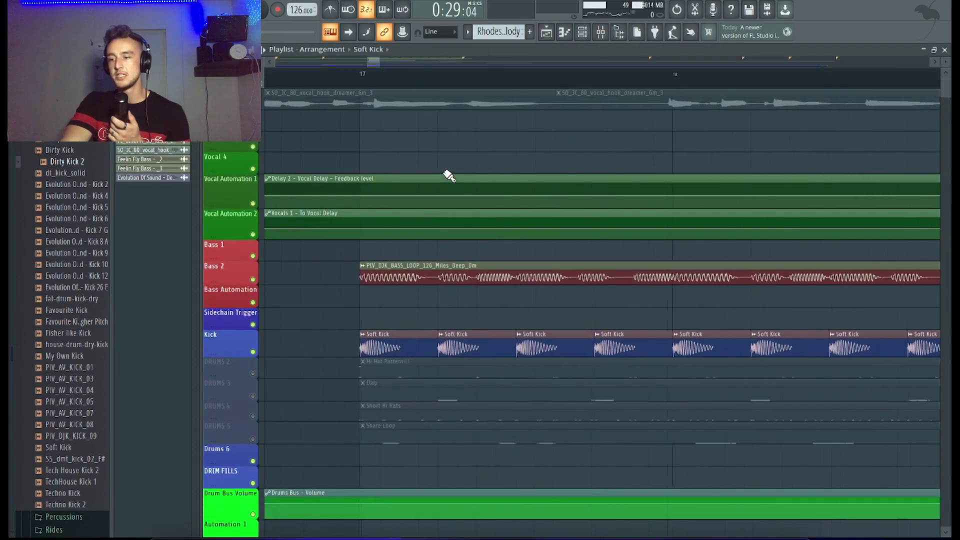
double_click(465, 272)
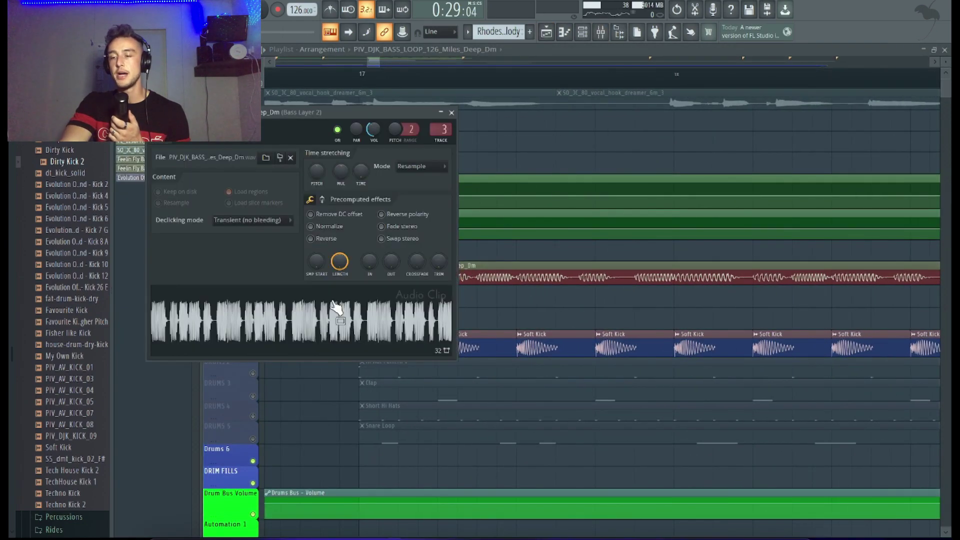
click(451, 113)
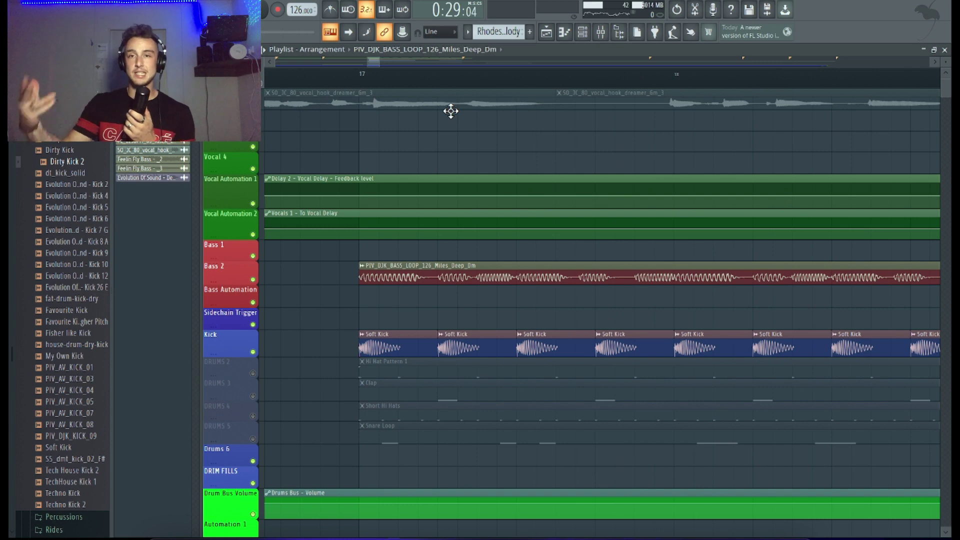
double_click(416, 349)
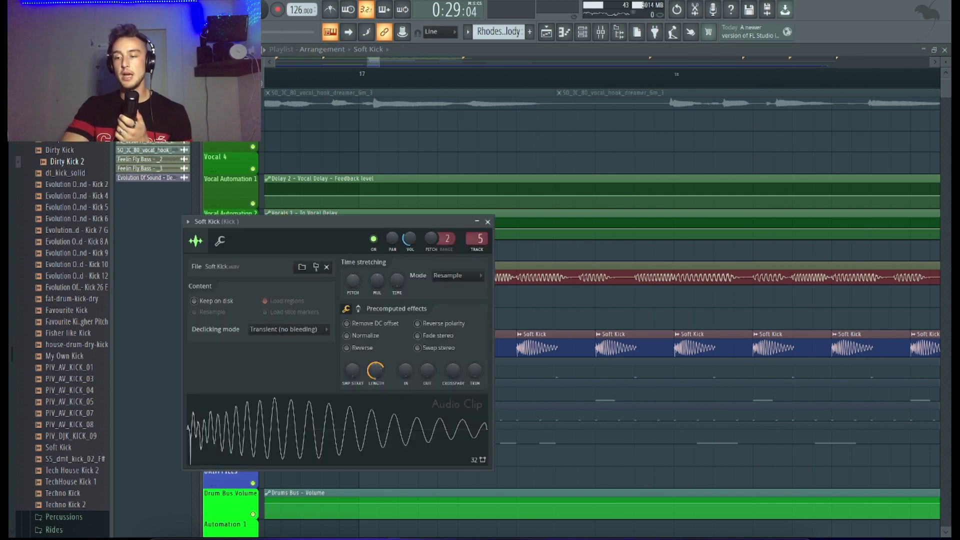
scroll(353, 280, up, 3)
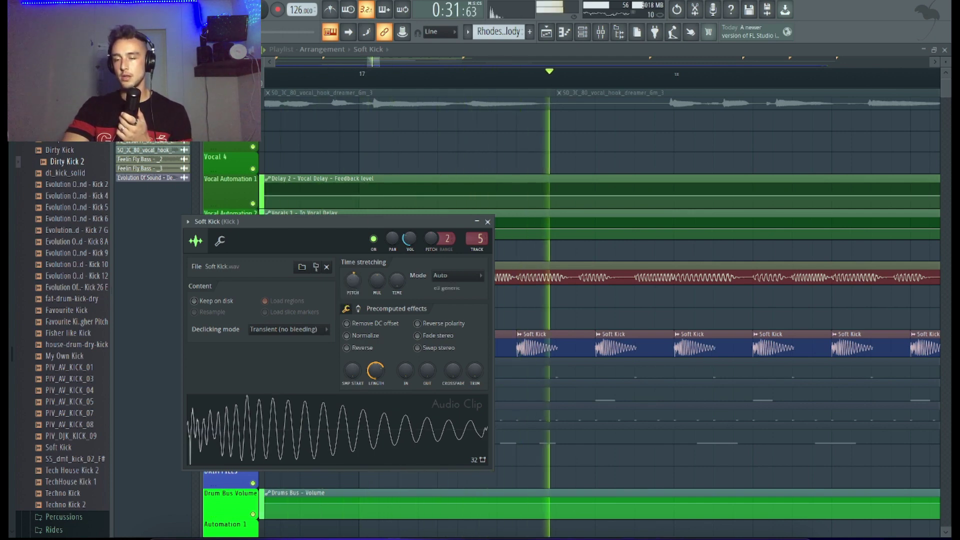
scroll(352, 278, up, 2)
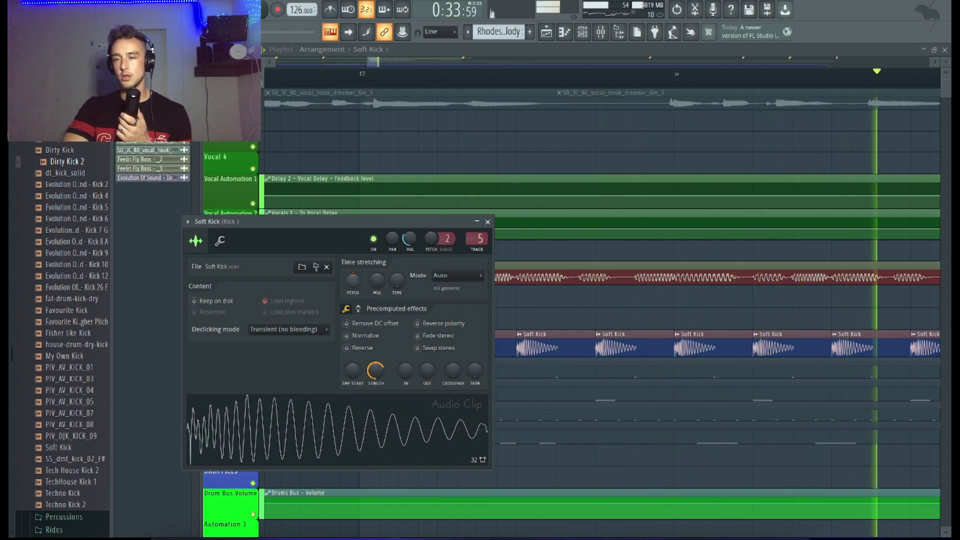
scroll(352, 280, down, 1)
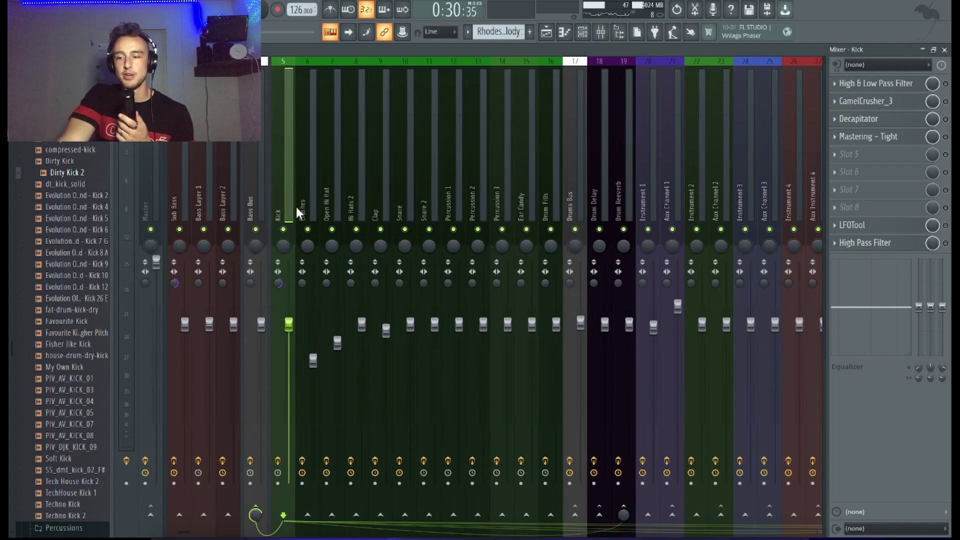
Undo a Kick fader tweak, then push the Bass Layer 2 fader up while playing the mix
drag(289, 325, 289, 303)
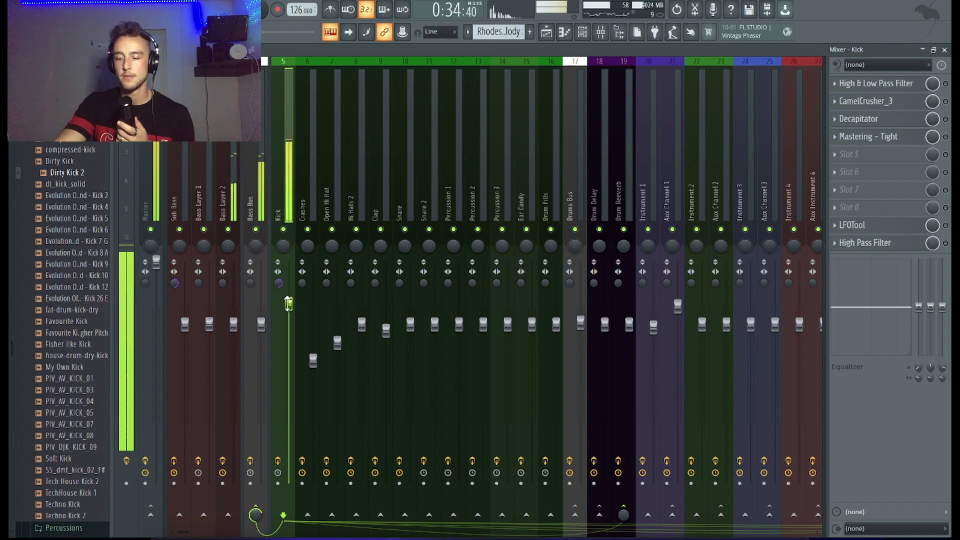
key(ctrl+z)
key(ctrl+z)
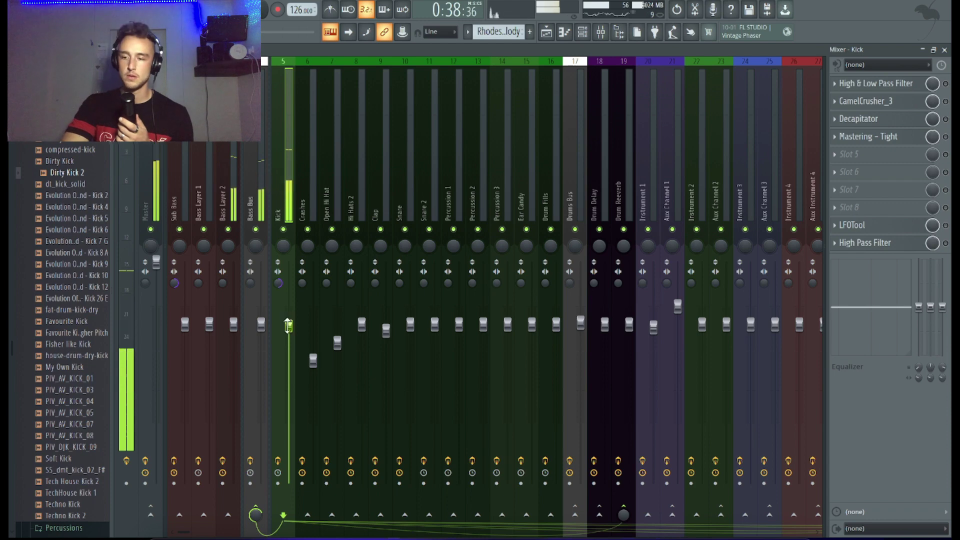
key(space)
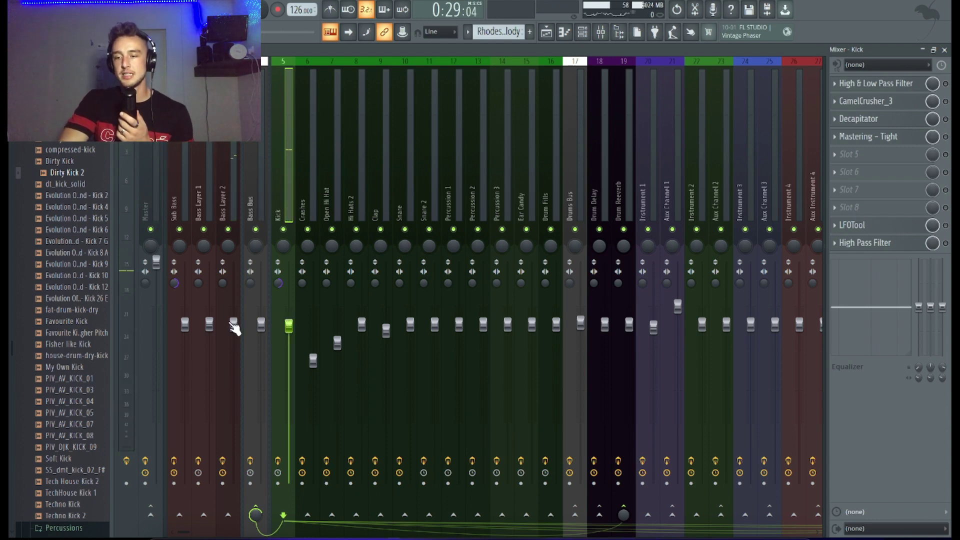
key(space)
drag(233, 324, 233, 260)
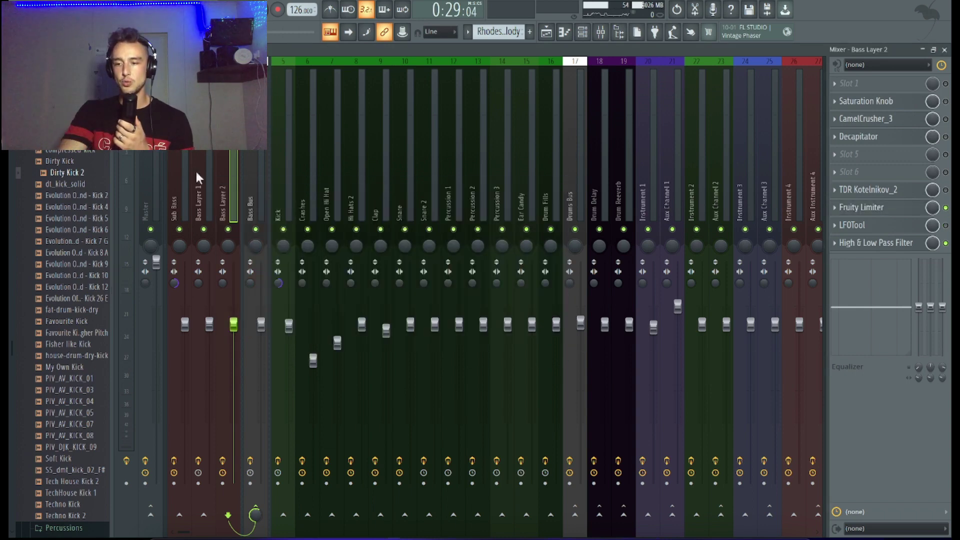
Route the Kick channel into Bass Layer 2 and set its send level
click(276, 180)
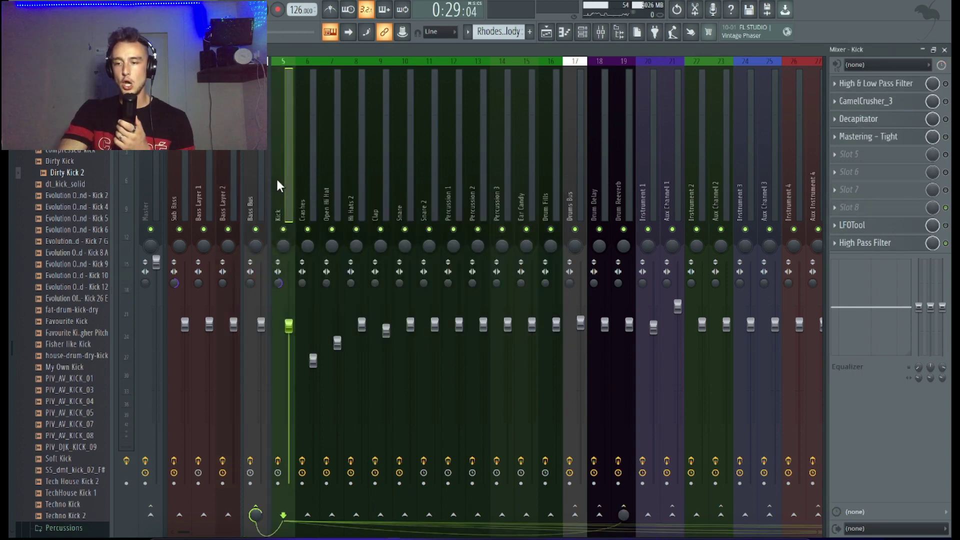
click(228, 515)
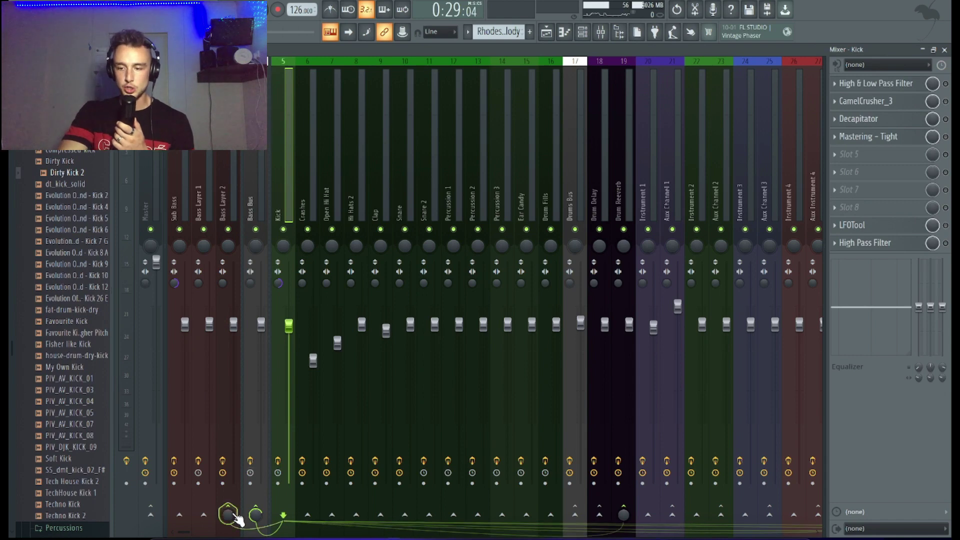
drag(233, 517, 233, 505)
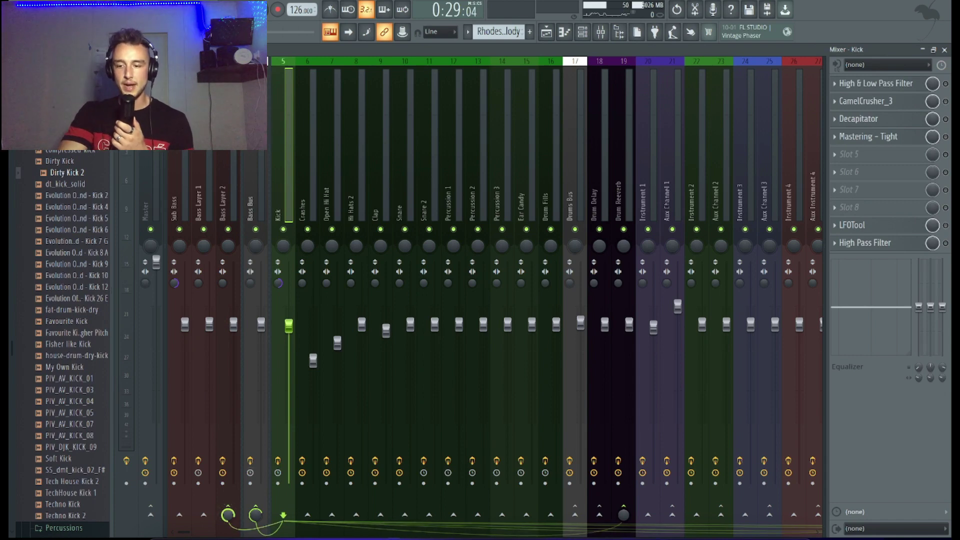
Set Bass Layer 2's Fruity Limiter to compress with Kick sidechain, tuning threshold and ratio
click(228, 188)
click(896, 211)
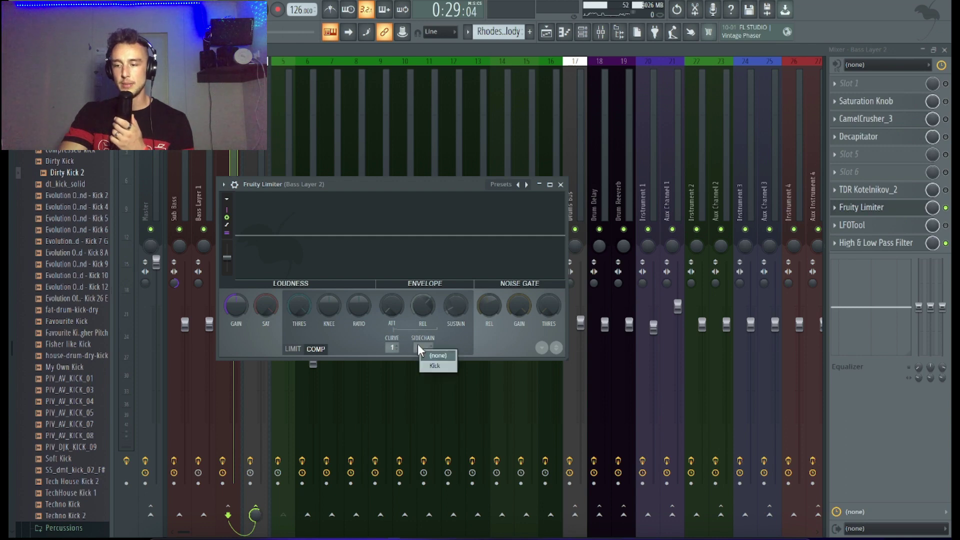
click(433, 364)
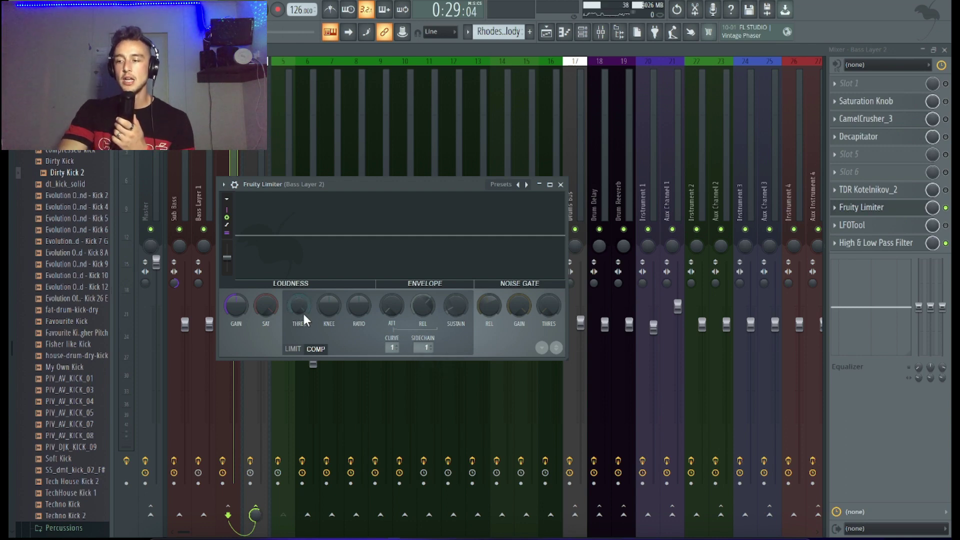
mouse_move(302, 311)
mouse_down()
mouse_move(302, 290)
mouse_move(302, 313)
mouse_up()
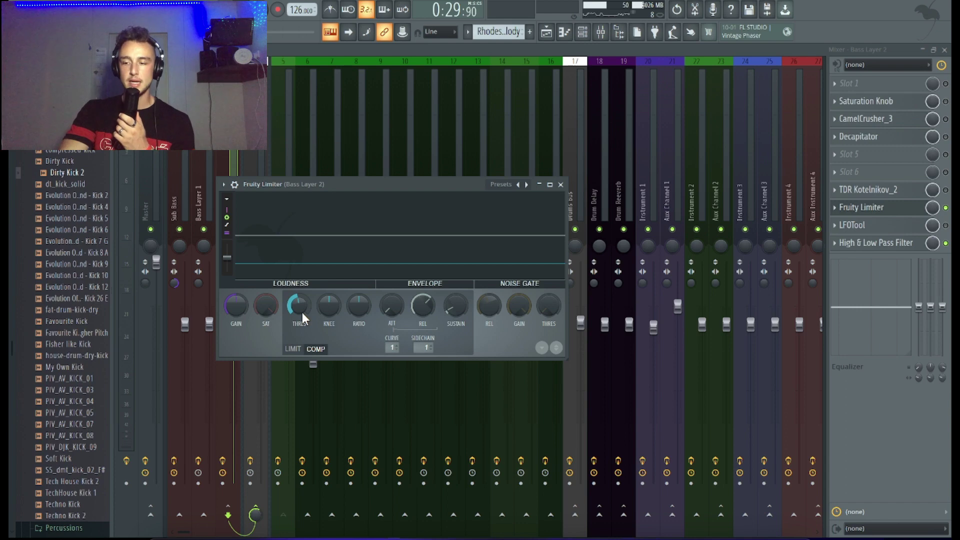
drag(299, 305, 299, 325)
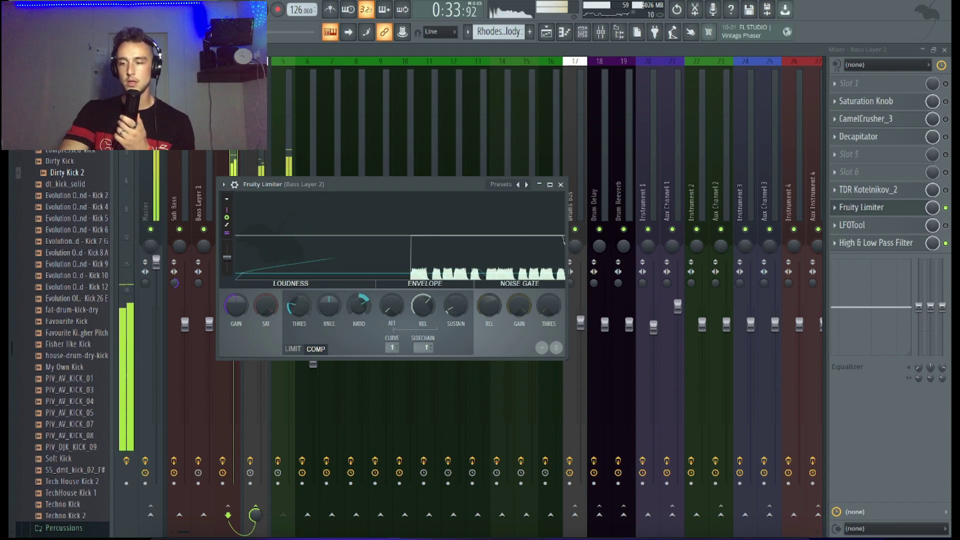
scroll(352, 313, up, 3)
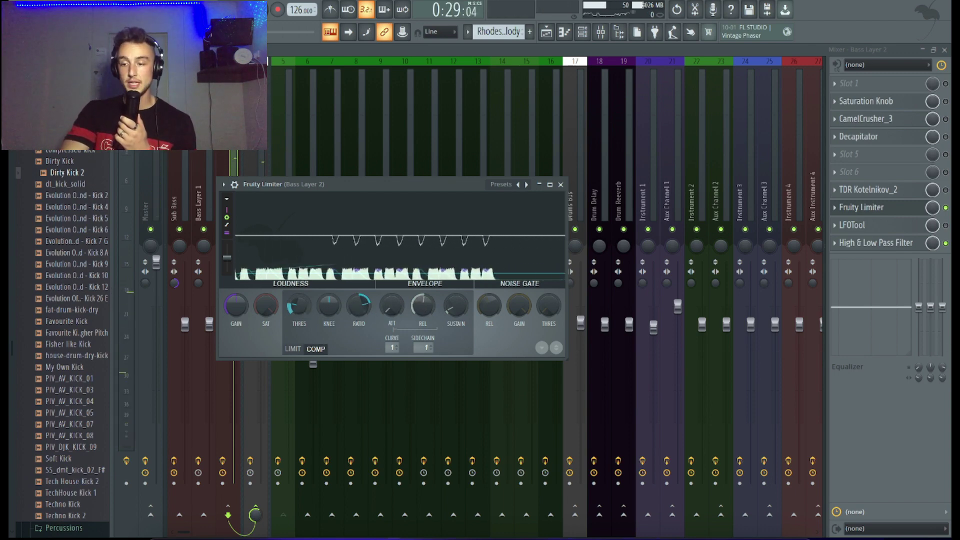
key(space)
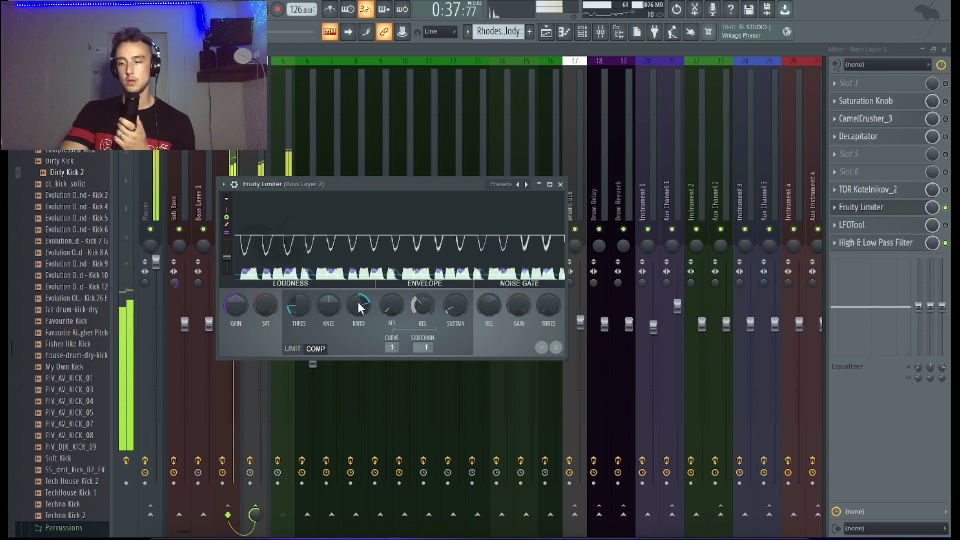
drag(358, 302, 358, 295)
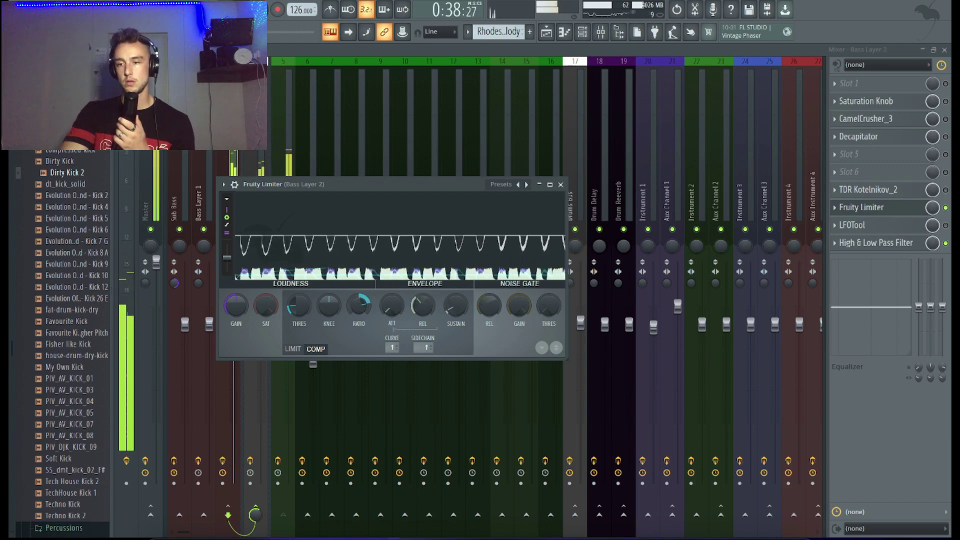
click(561, 184)
key(space)
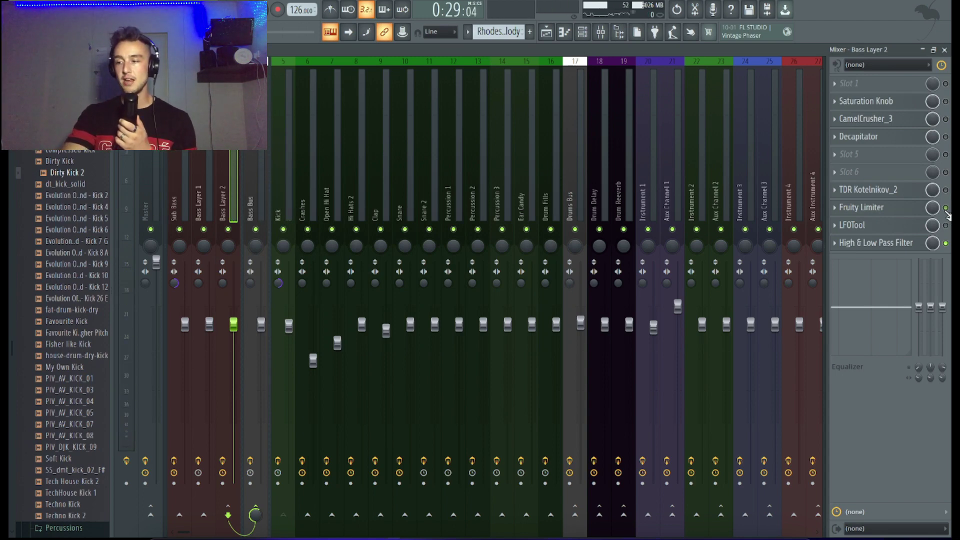
Open LFOTool on Bass Layer 2 and on the Kick, moving the Kick's window into view
click(850, 226)
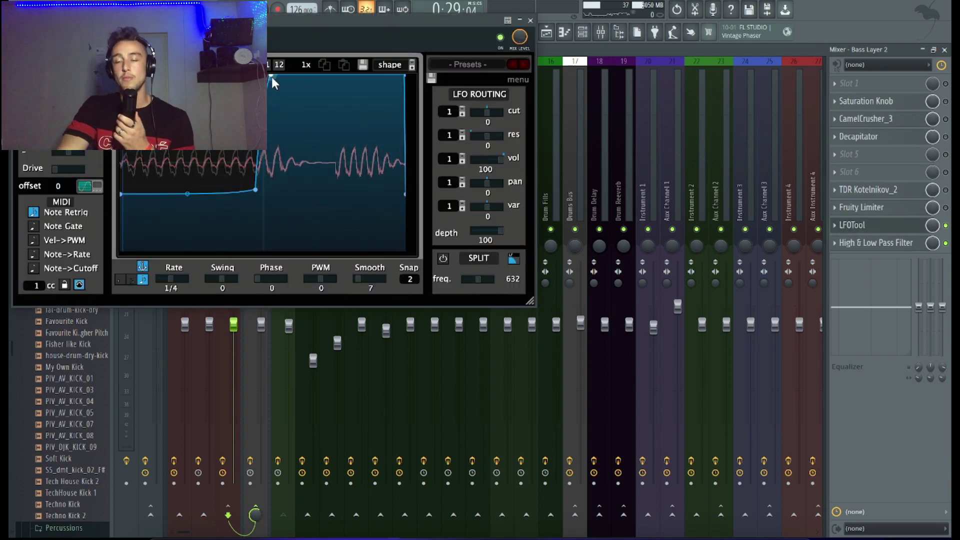
drag(246, 18, 286, 71)
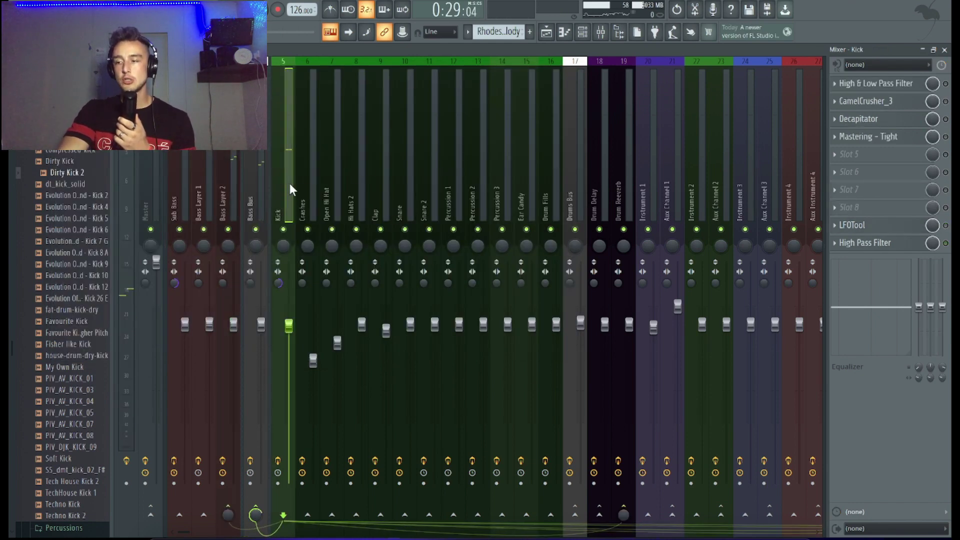
click(899, 229)
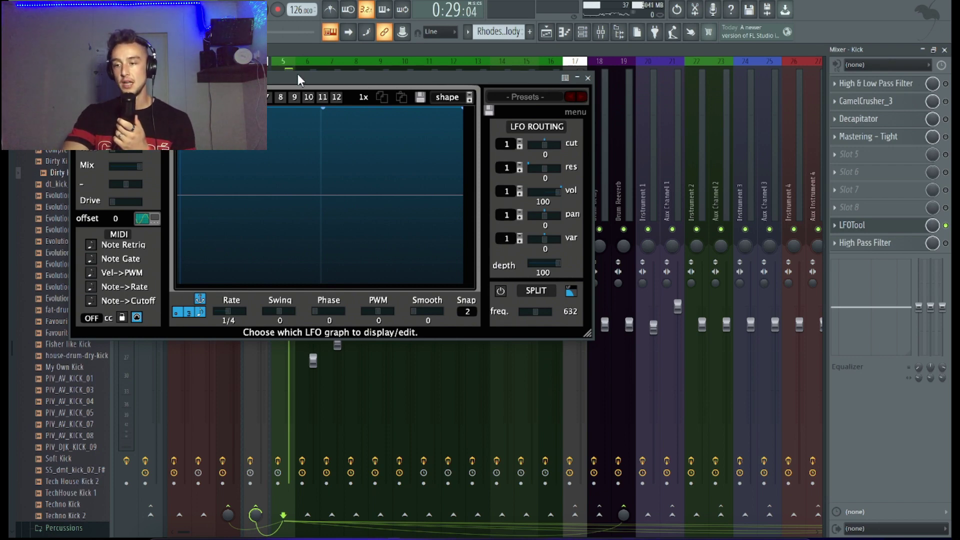
drag(298, 75, 529, 36)
Reopen Bass Layer 2's LFOTool and stack it under the Kick's LFOTool window
click(220, 172)
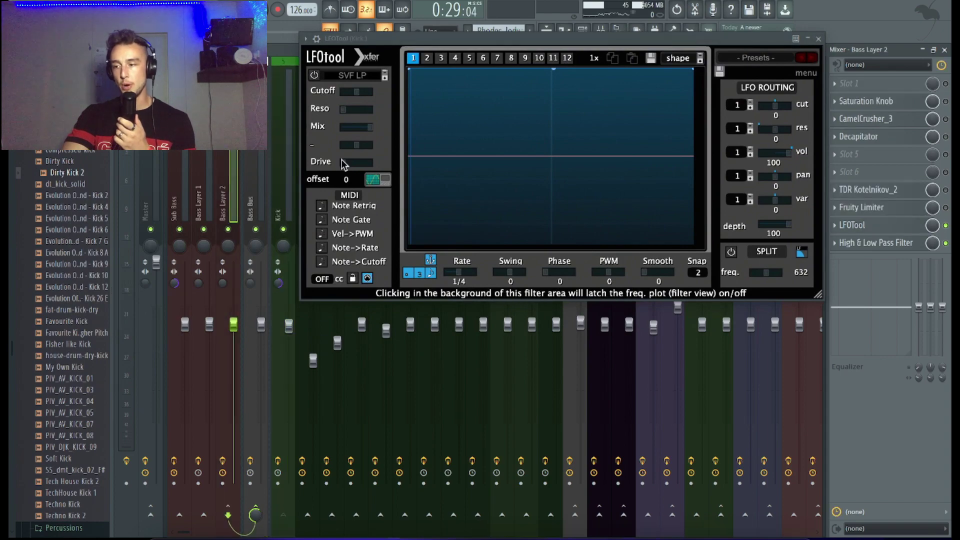
click(875, 231)
drag(360, 85, 602, 329)
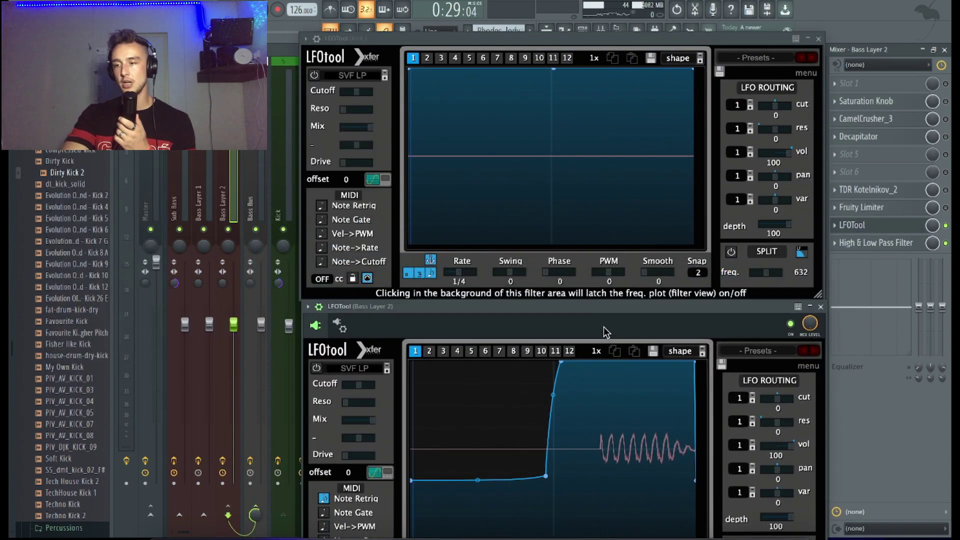
drag(530, 43, 520, 10)
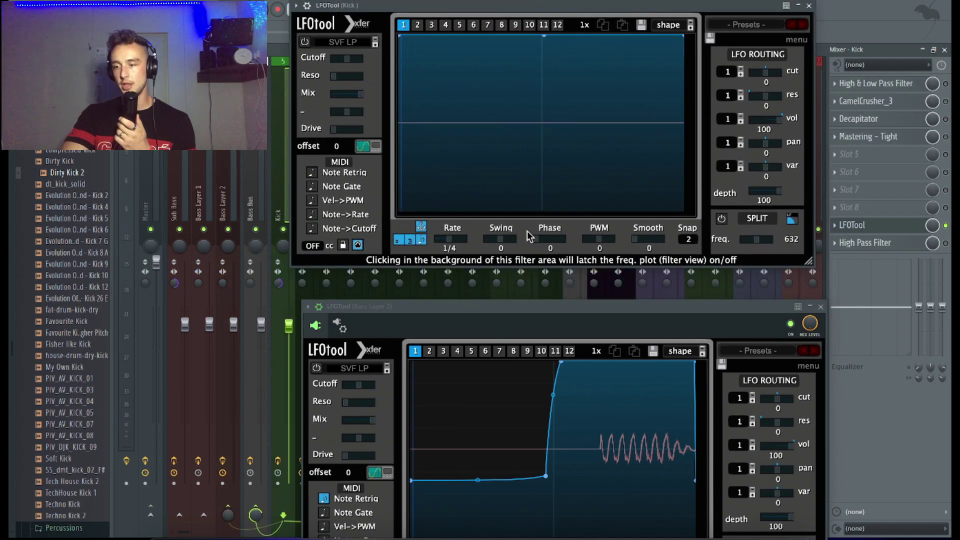
drag(524, 307, 516, 264)
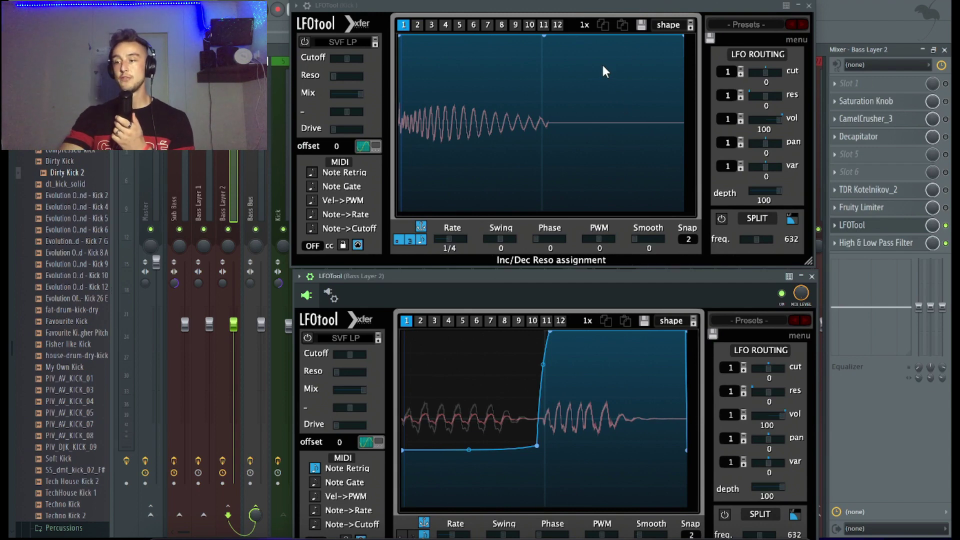
Add and drag points on the Kick's LFOTool curve so it stays mostly at full level
click(645, 52)
drag(645, 52, 626, 167)
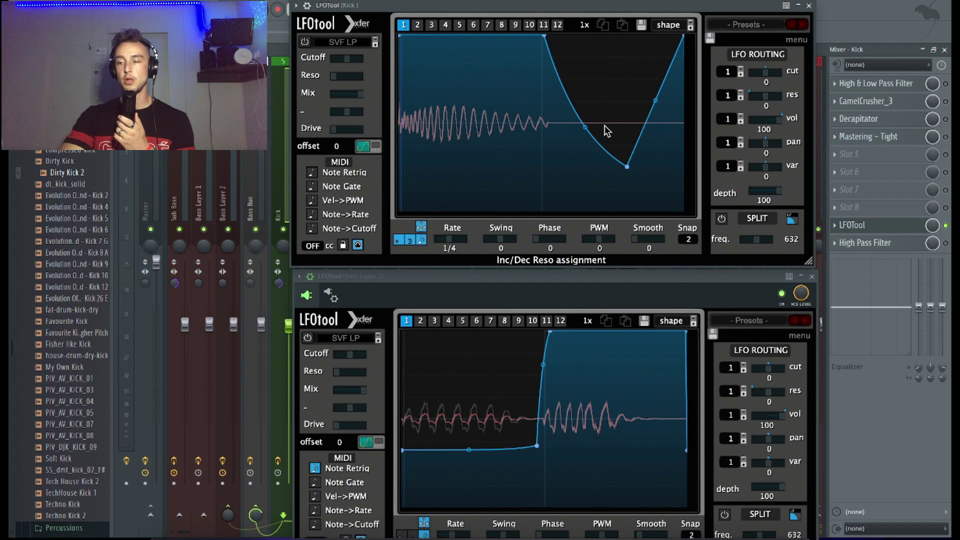
drag(628, 166, 595, 237)
double_click(654, 115)
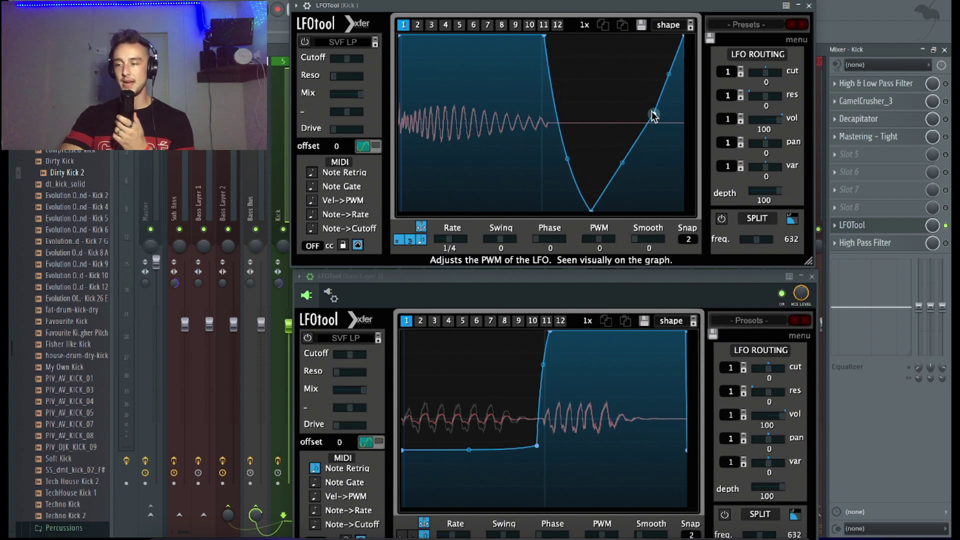
drag(654, 115, 663, 194)
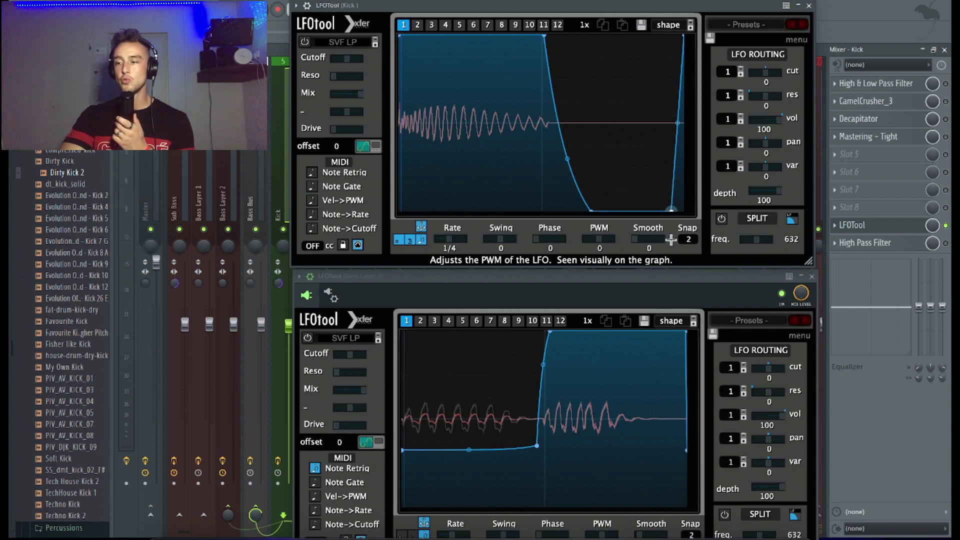
drag(670, 240, 678, 244)
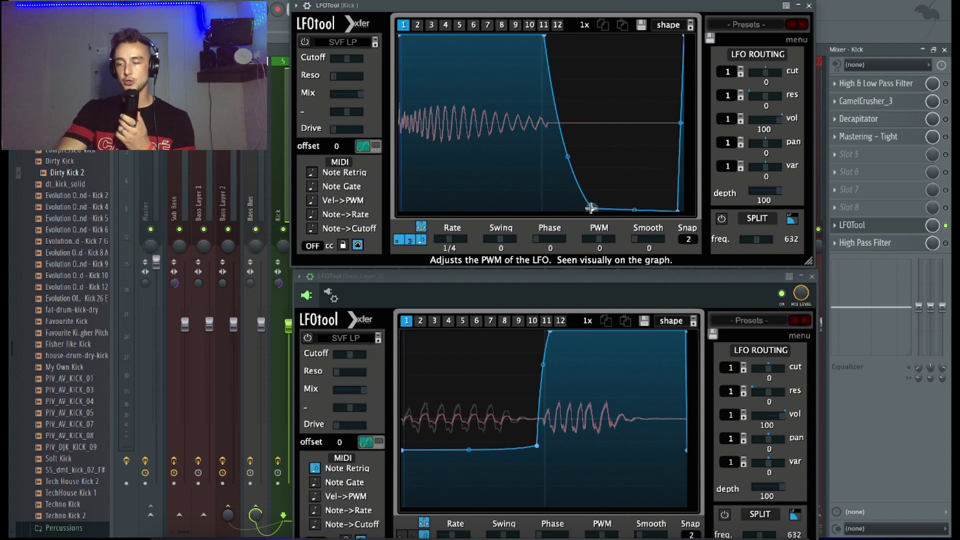
drag(591, 208, 612, 1)
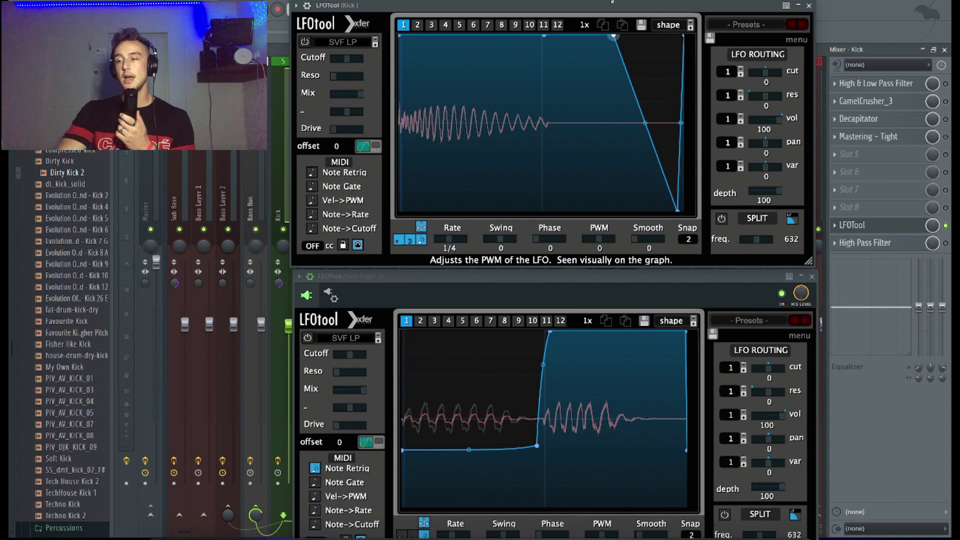
drag(679, 213, 668, 36)
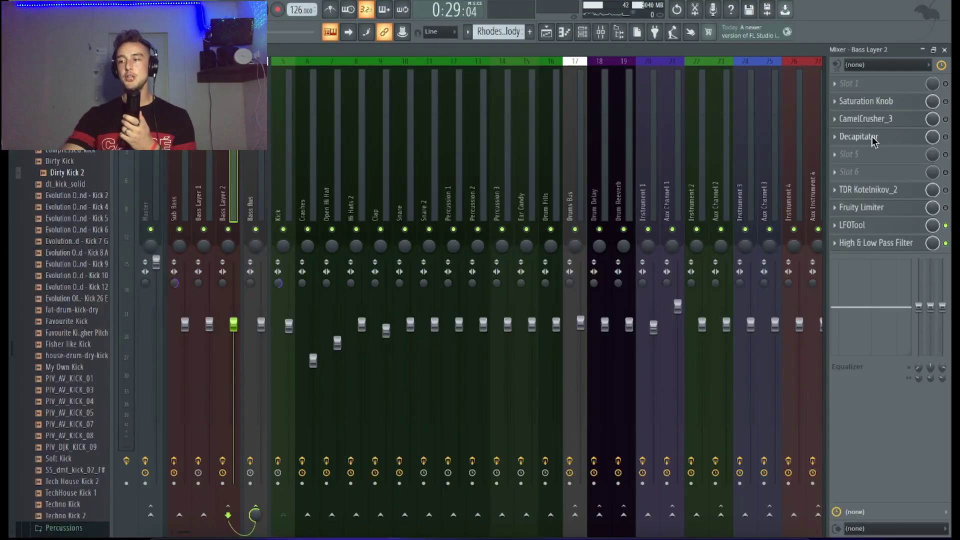
A/B the Decapitator on Bass Layer 2 via BYPASS, leaving saturation enabled and its window closed
click(946, 137)
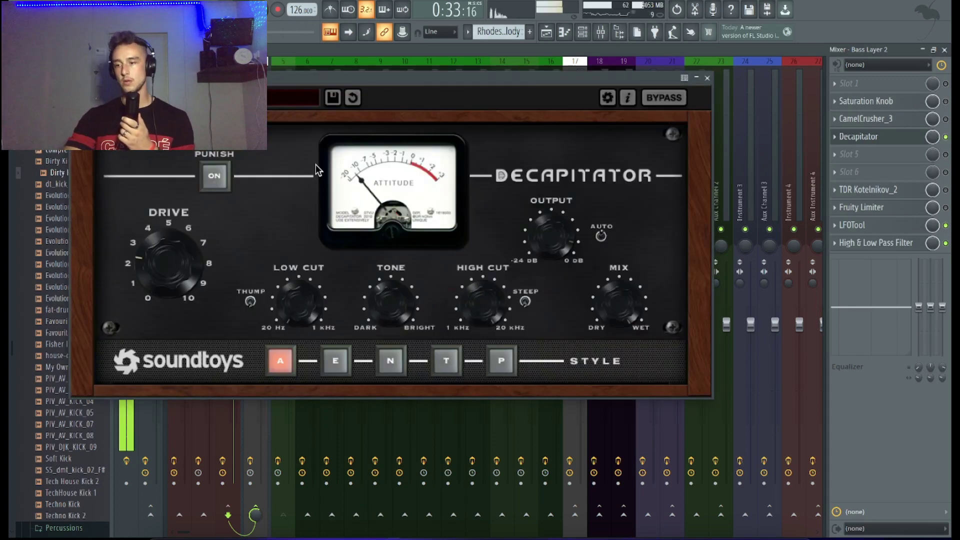
click(661, 96)
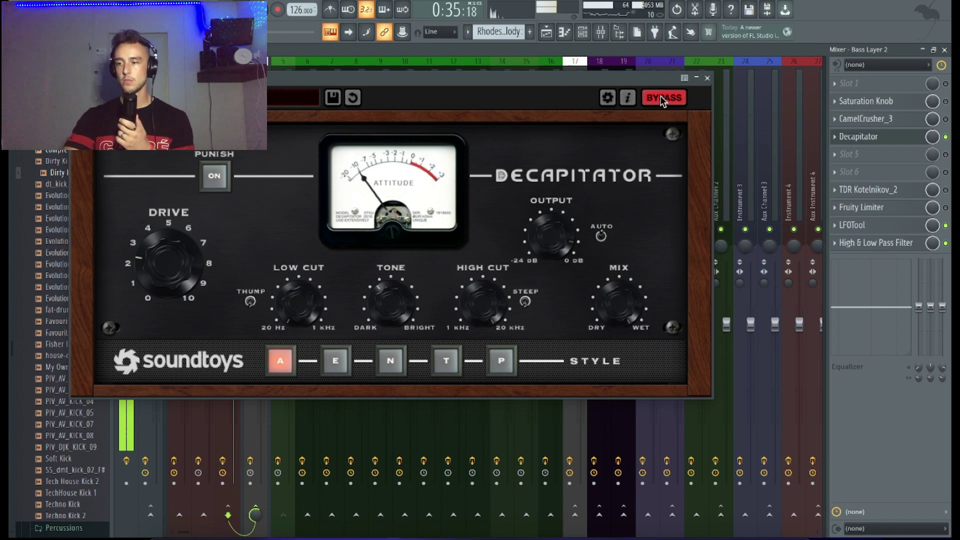
click(661, 96)
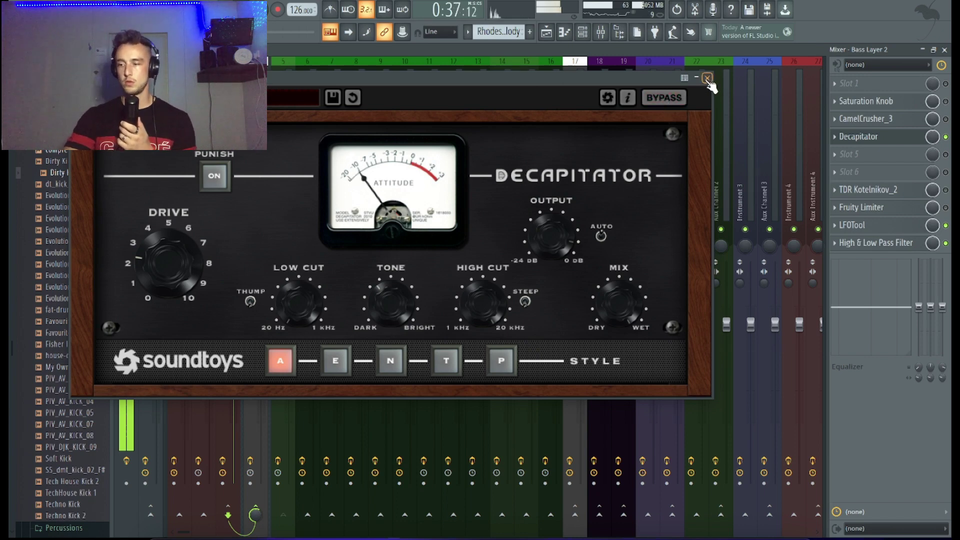
click(707, 79)
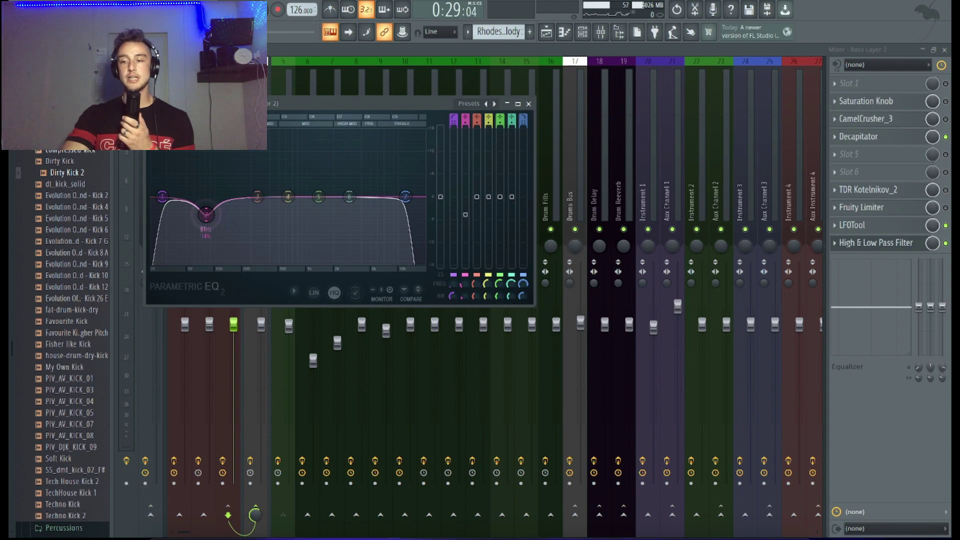
Lower the Parametric EQ 2 high cut to about 4.5 kHz and set the low dip near 79 Hz
drag(206, 214, 209, 216)
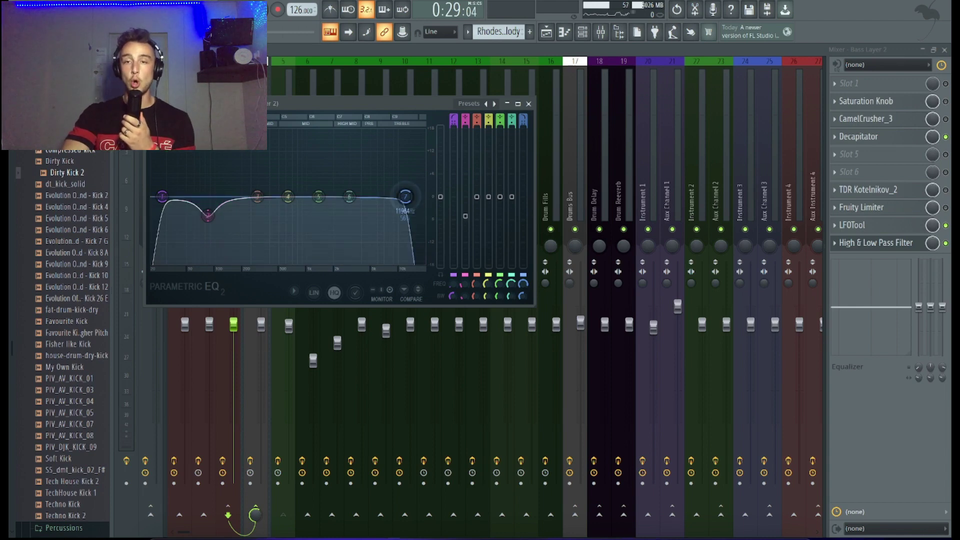
drag(396, 197, 341, 197)
key(space)
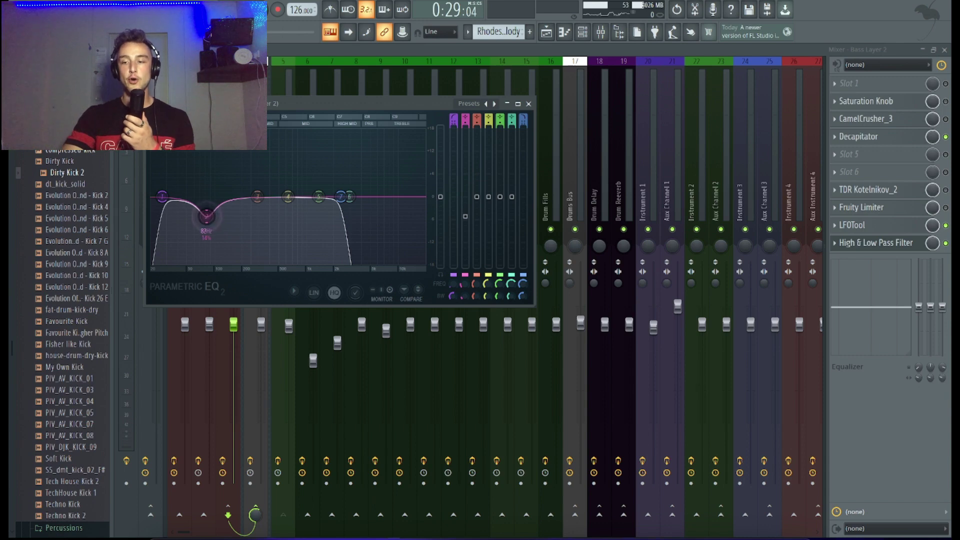
drag(206, 216, 209, 223)
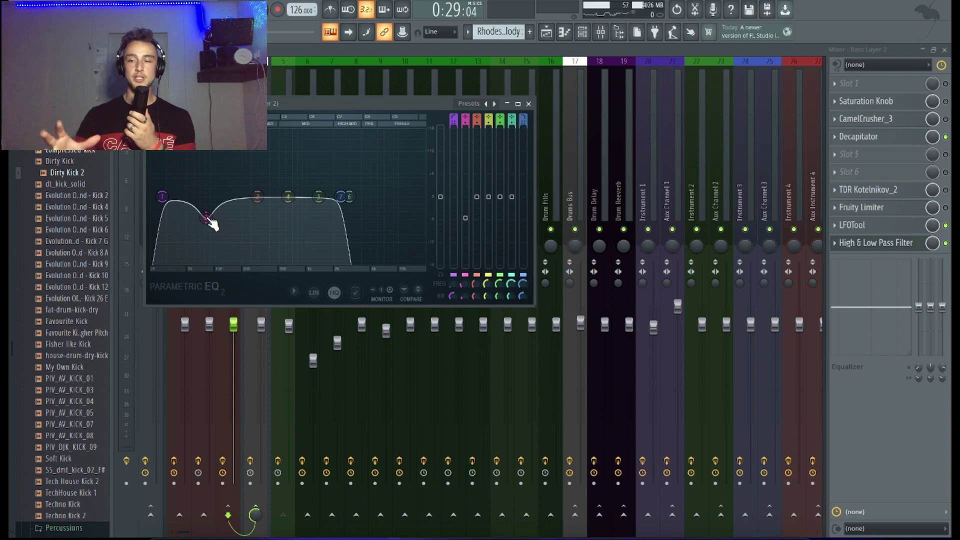
Enable the High & Low Pass Filter effect on the bass and stop playback
click(946, 245)
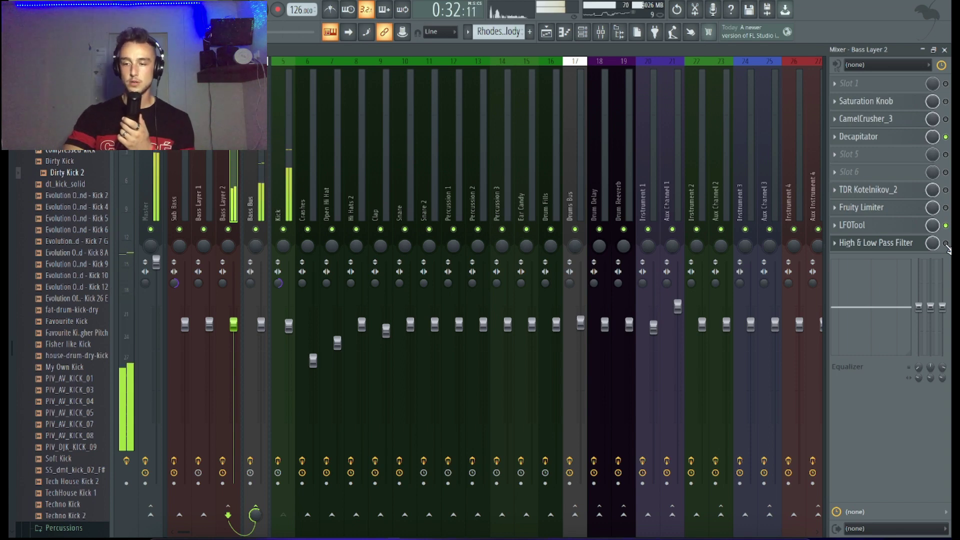
click(945, 244)
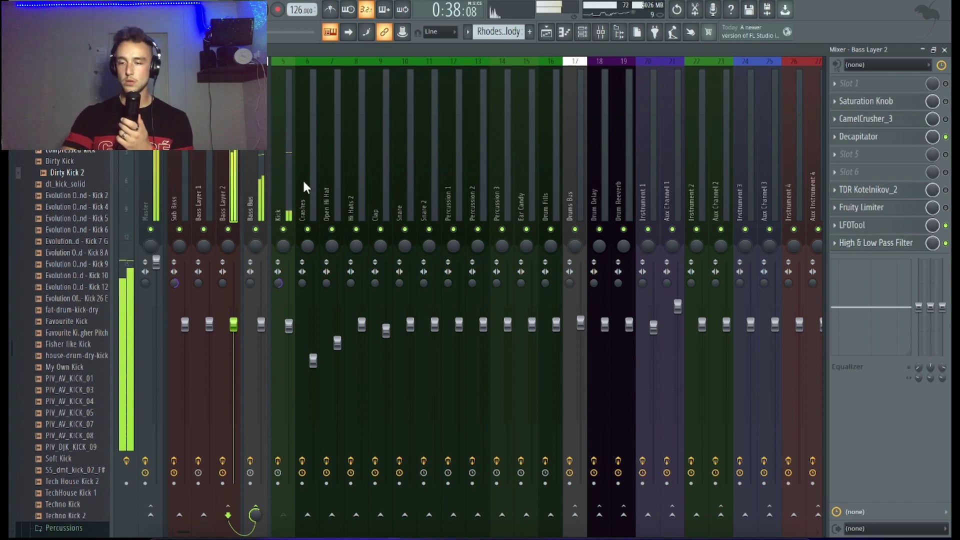
key(space)
click(888, 252)
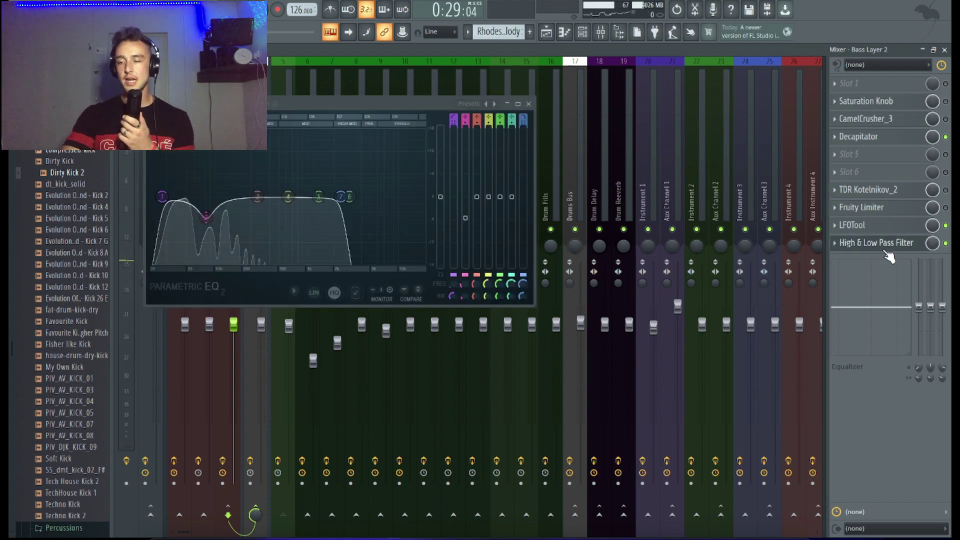
Shape the bass EQ: low-pass cutoff near 4150 Hz, dip at 1315 Hz, boost at 186 Hz
drag(342, 196, 367, 196)
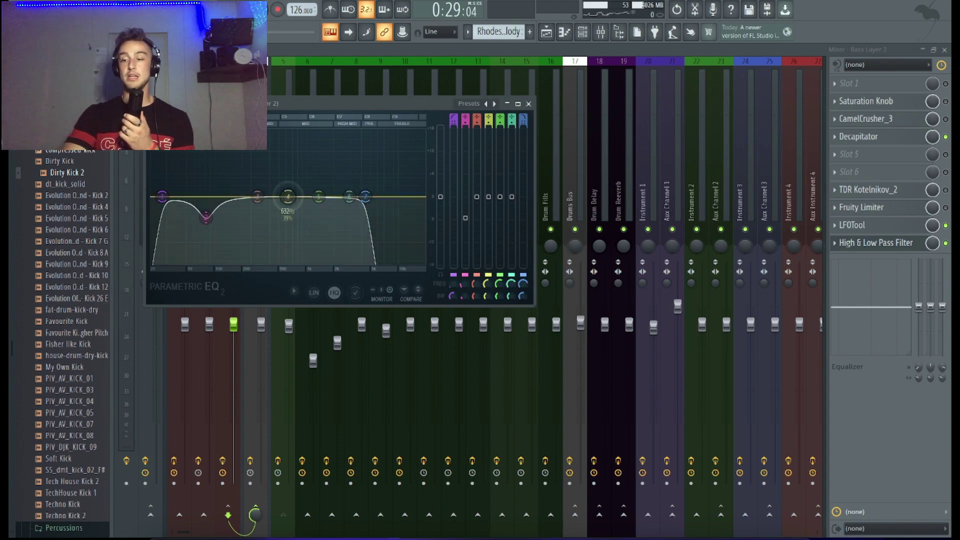
drag(289, 207, 256, 174)
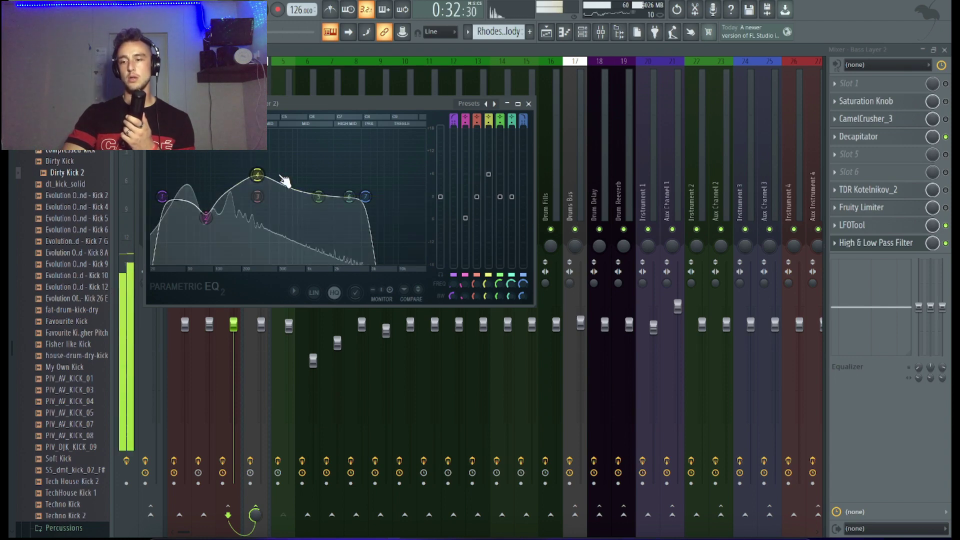
drag(318, 197, 316, 218)
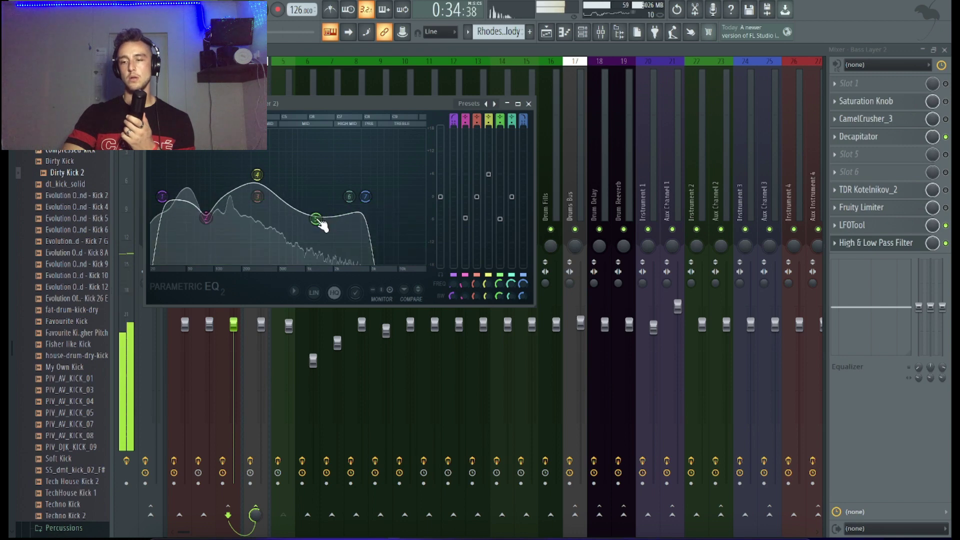
drag(257, 175, 239, 186)
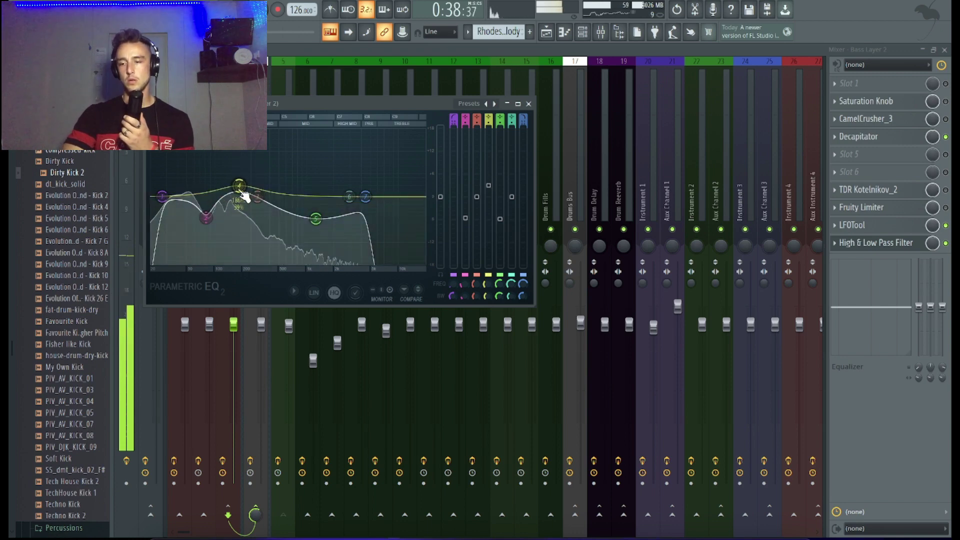
drag(239, 186, 239, 186)
click(529, 103)
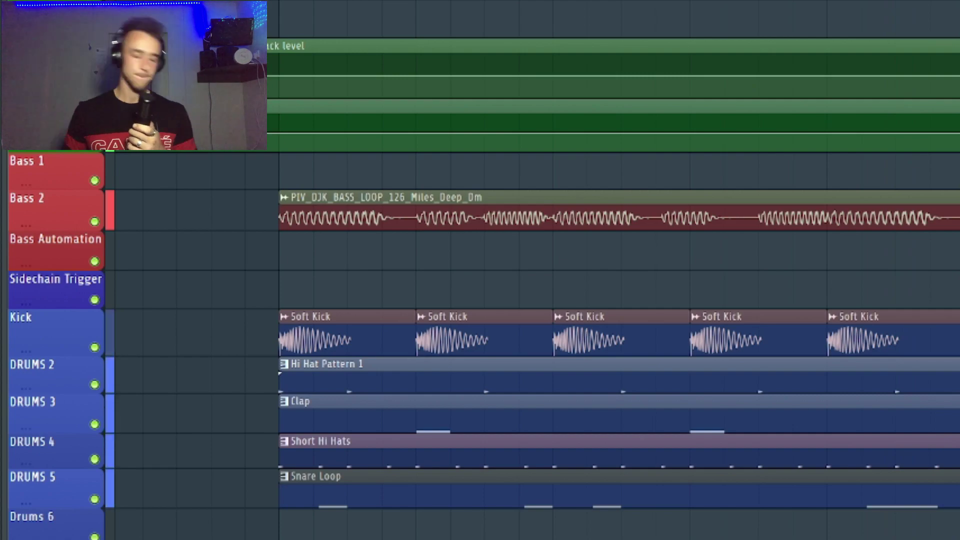
Zoom out the Playlist to show the repeating Bass 2 loops over the kick clips
scroll(600, 325, down, 5)
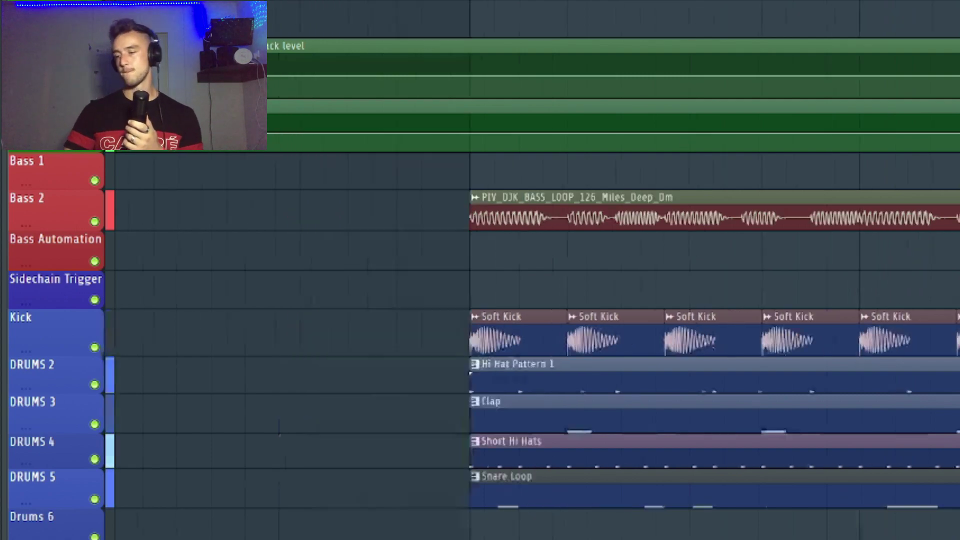
scroll(600, 325, down, 3)
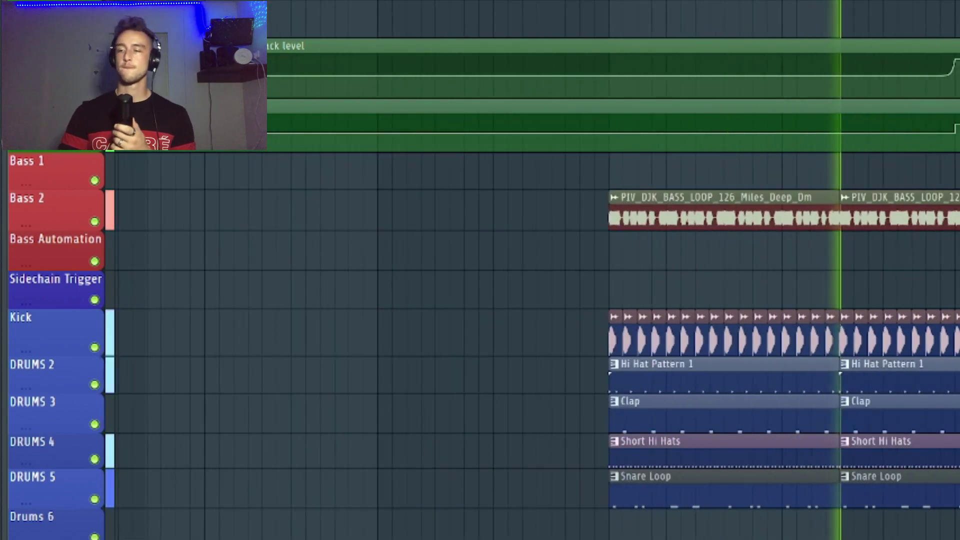
scroll(600, 325, down, 2)
scroll(600, 325, down, 3)
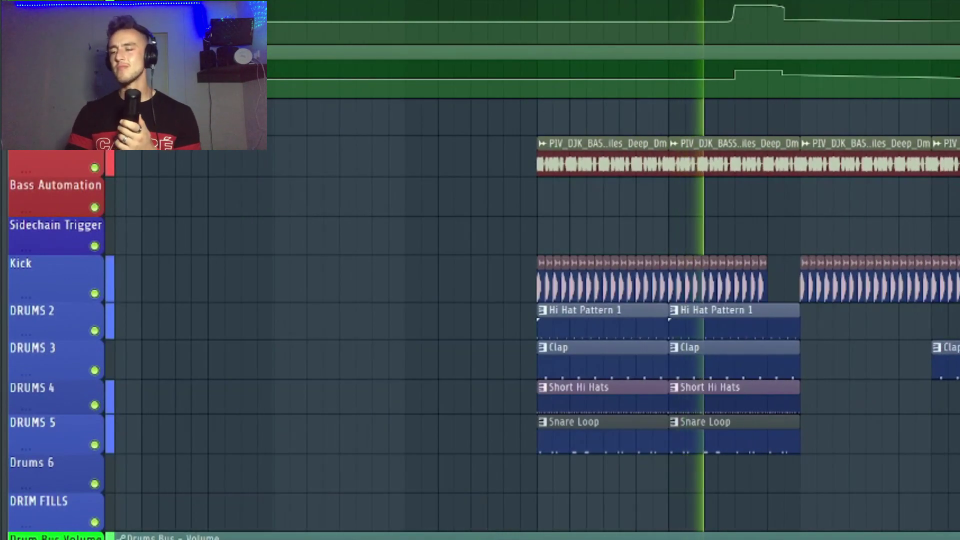